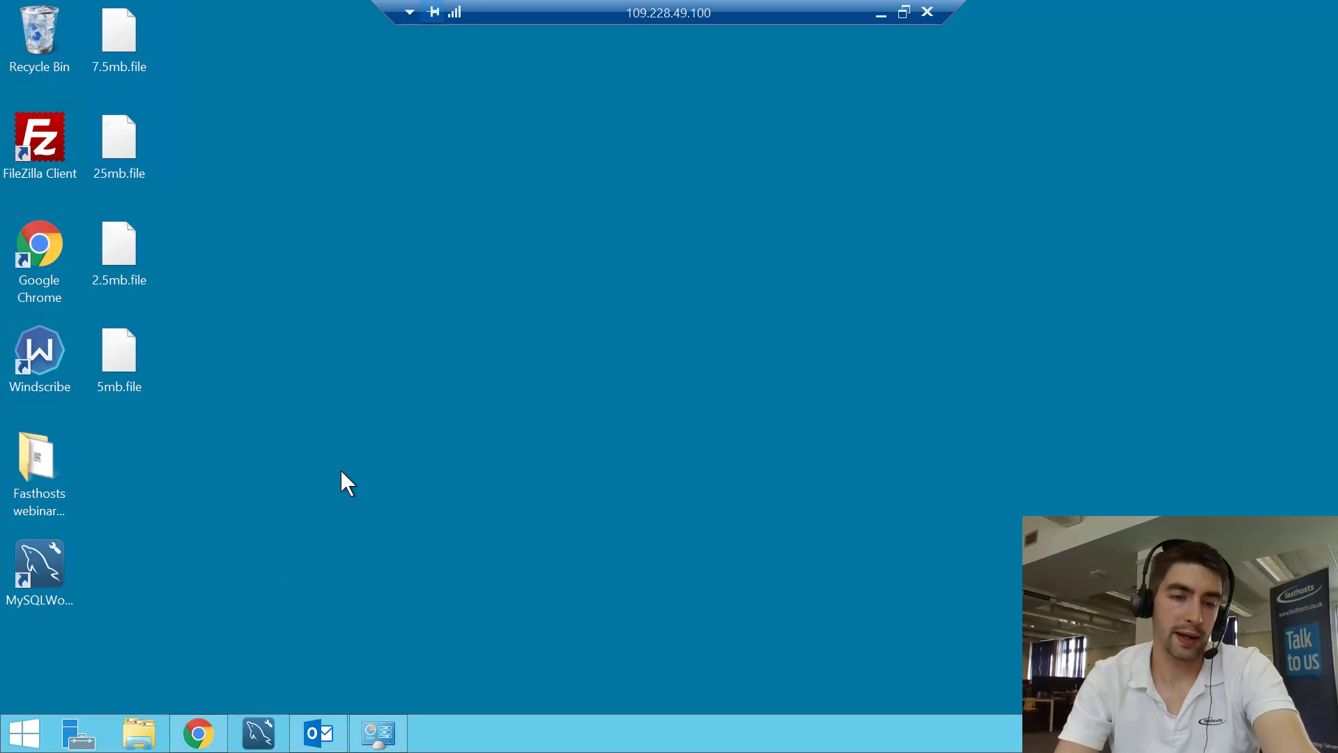
left_click(209, 729)
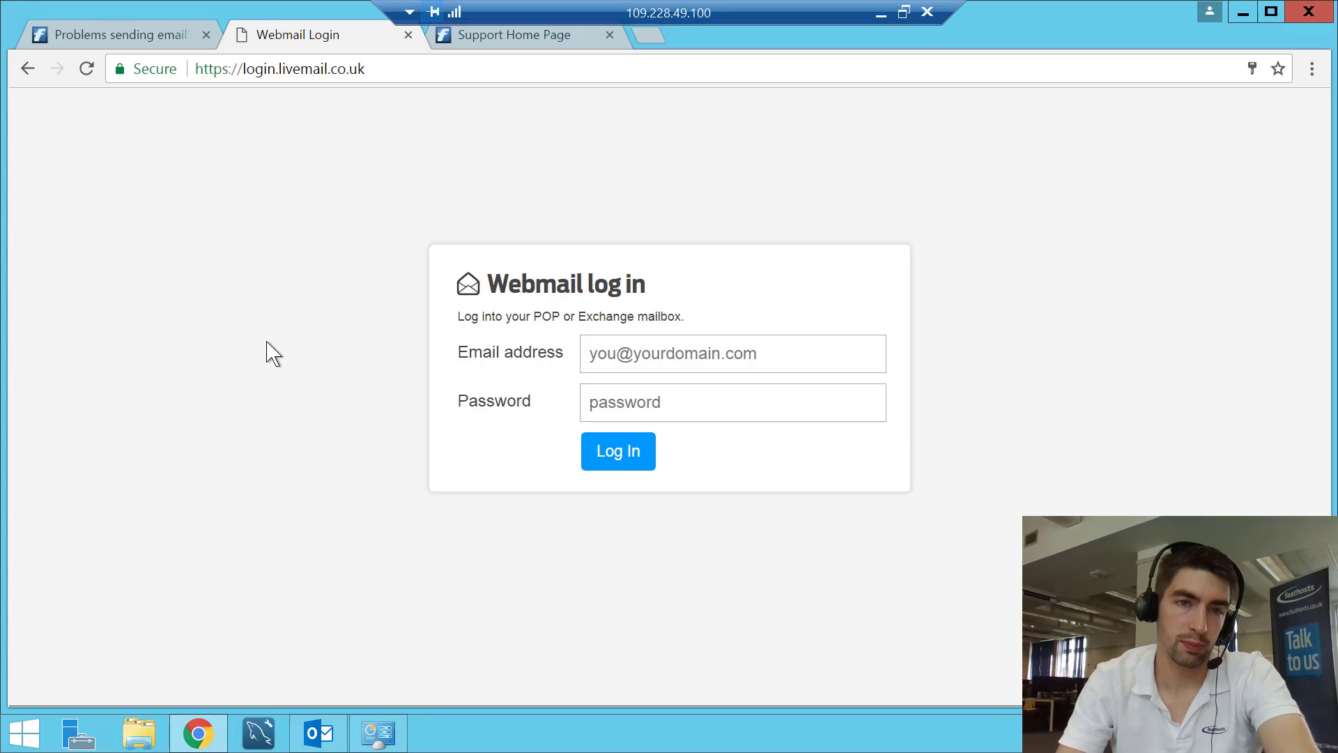
left_click(510, 35)
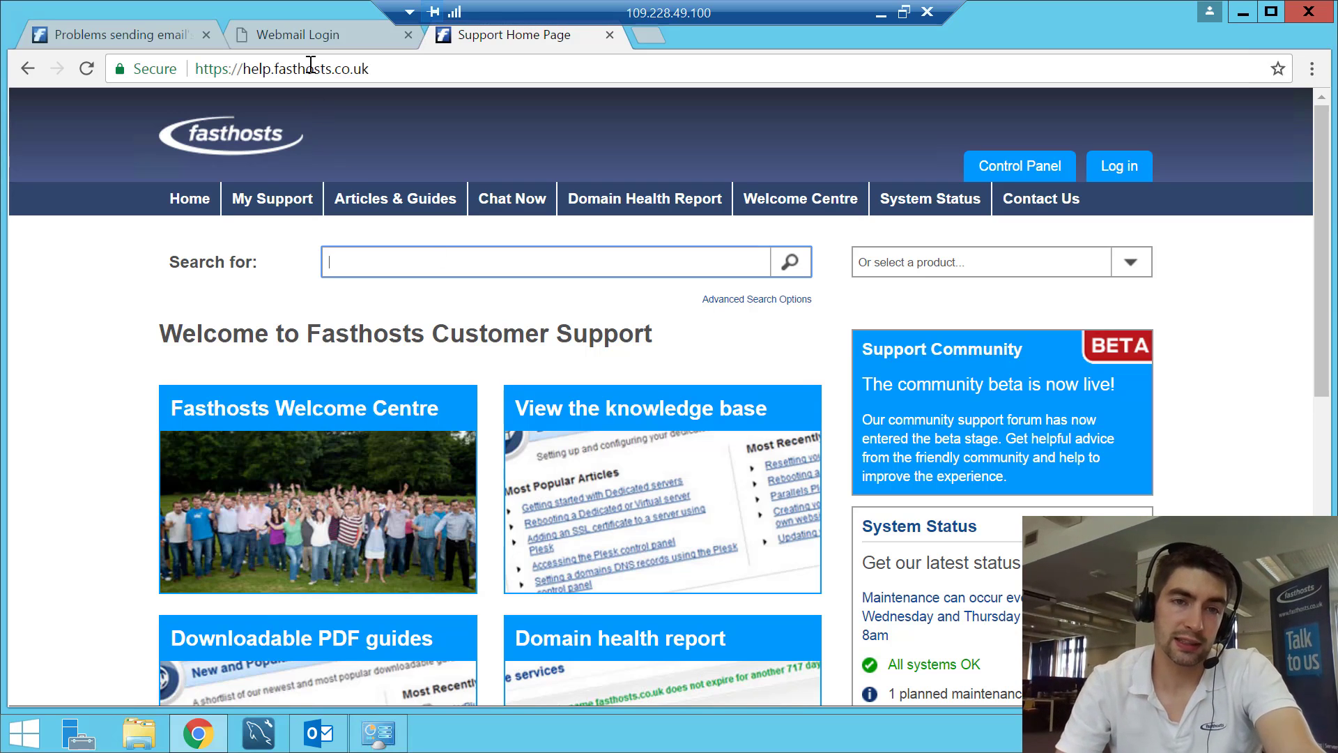
left_click(315, 36)
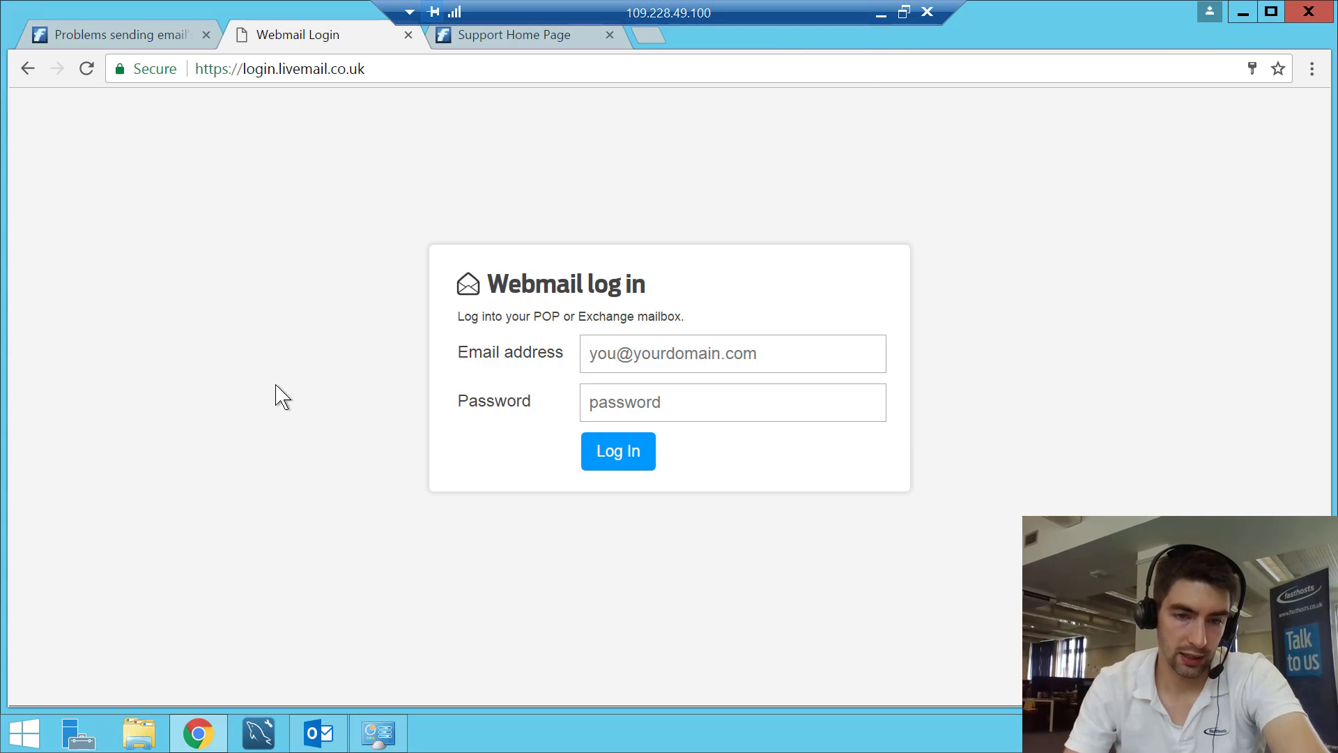
left_click(320, 744)
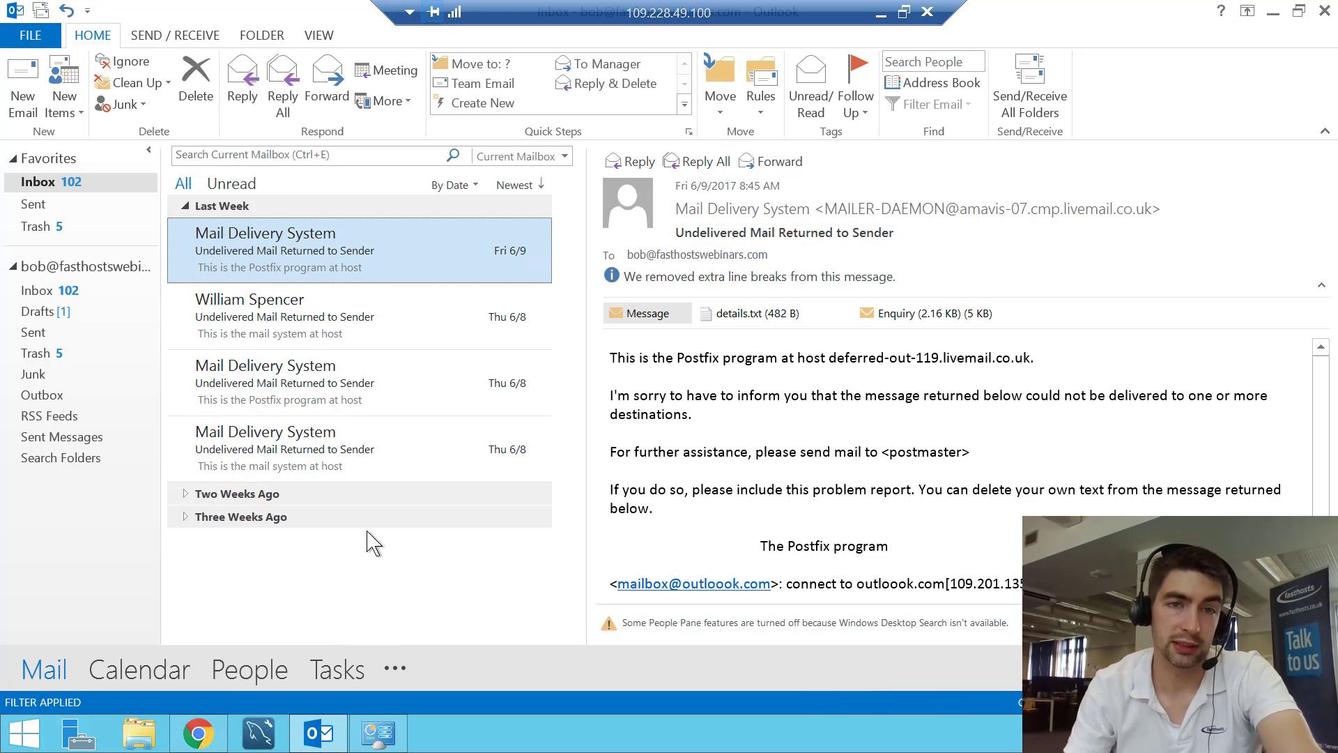
Step: Open Account Settings from the File menu and select the IMAP mail account
left_click(31, 38)
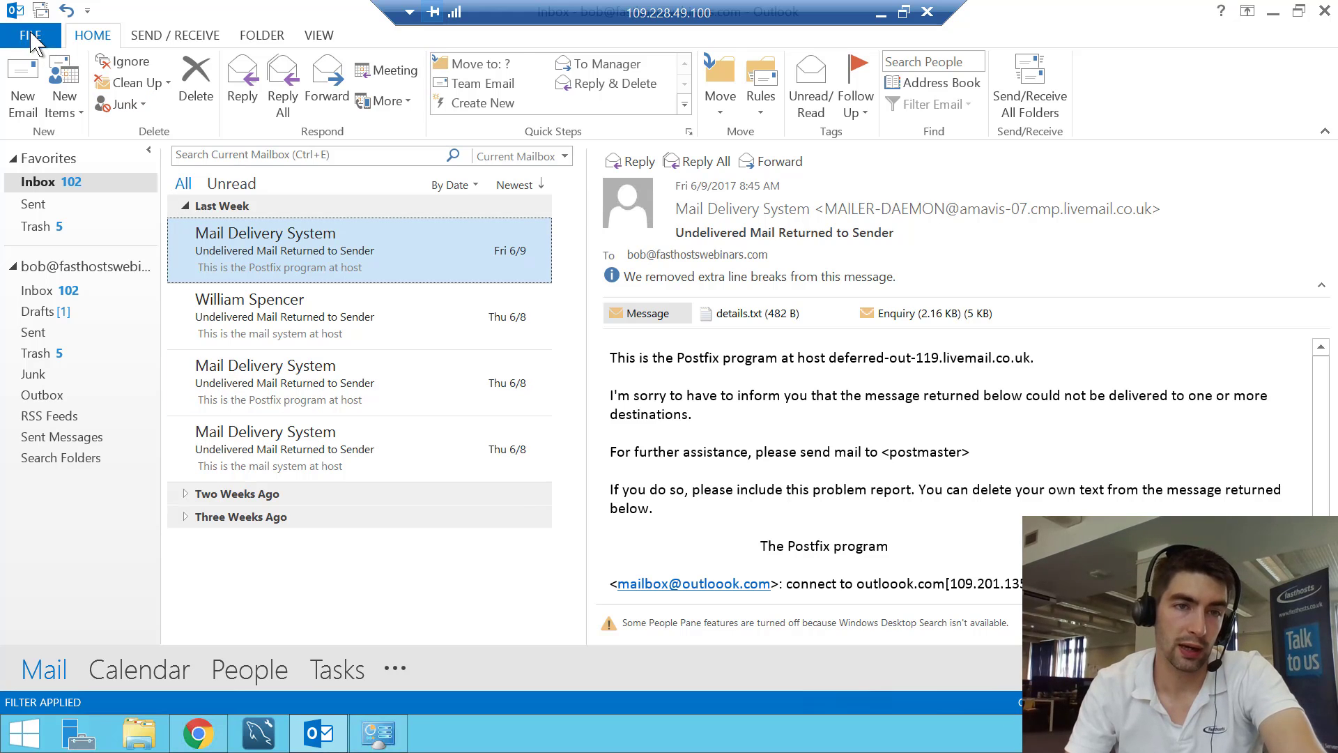
left_click(209, 259)
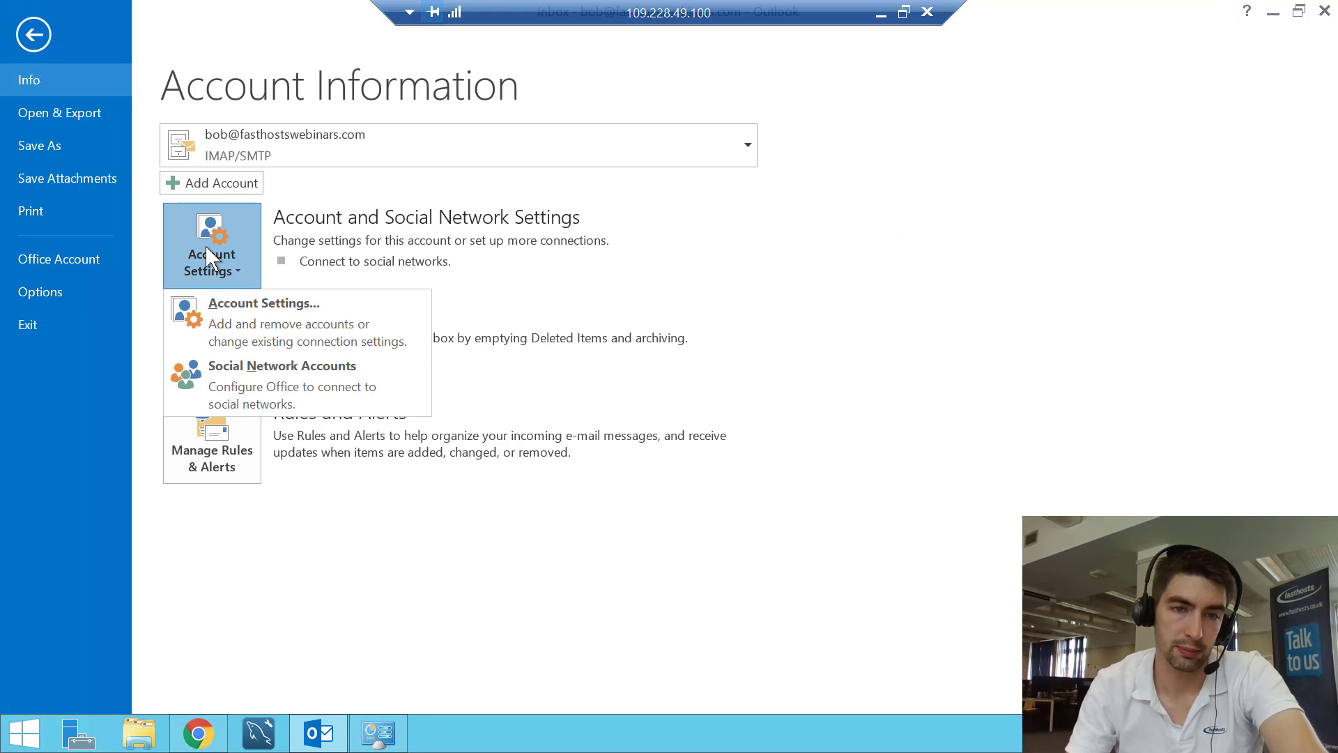
key("Escape")
key("Escape")
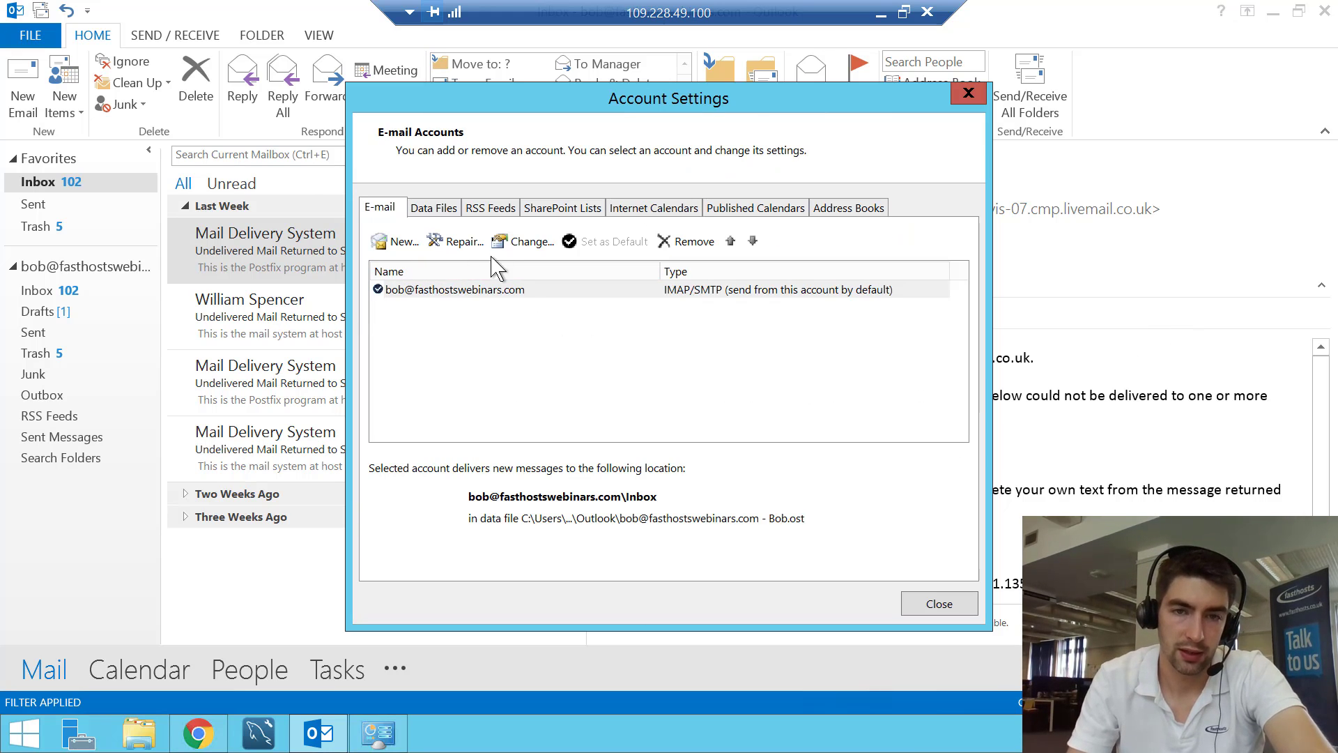
left_click(497, 290)
Step: Open the IMAP account's Change window and run Test Account Settings
left_click(511, 244)
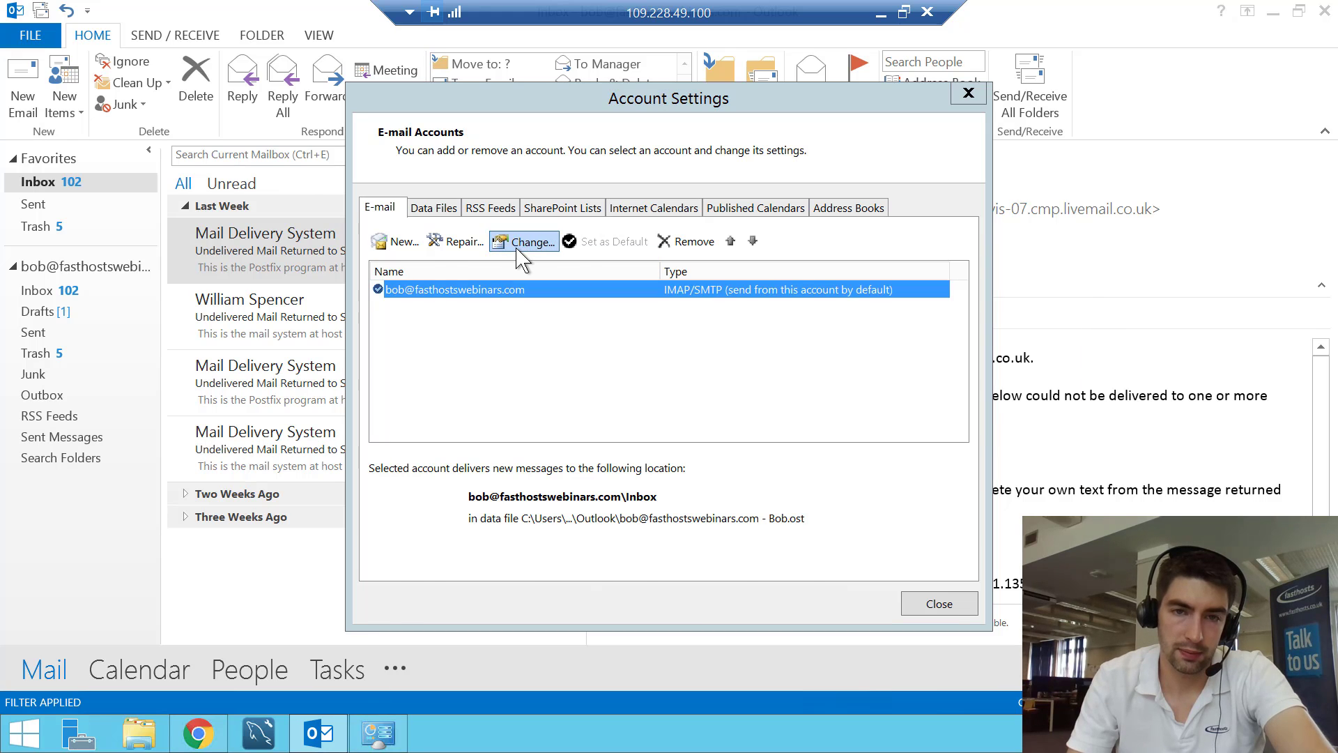
left_click_drag(593, 220, 567, 103)
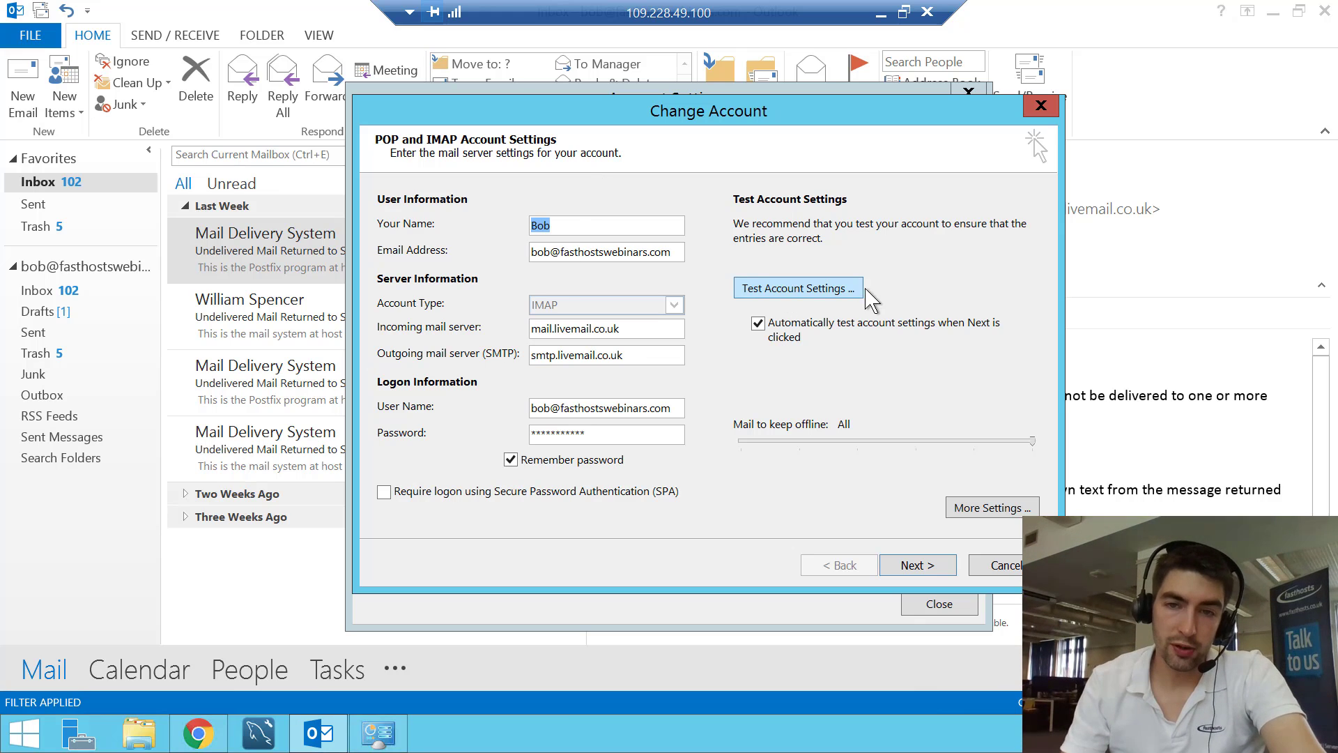
left_click(825, 297)
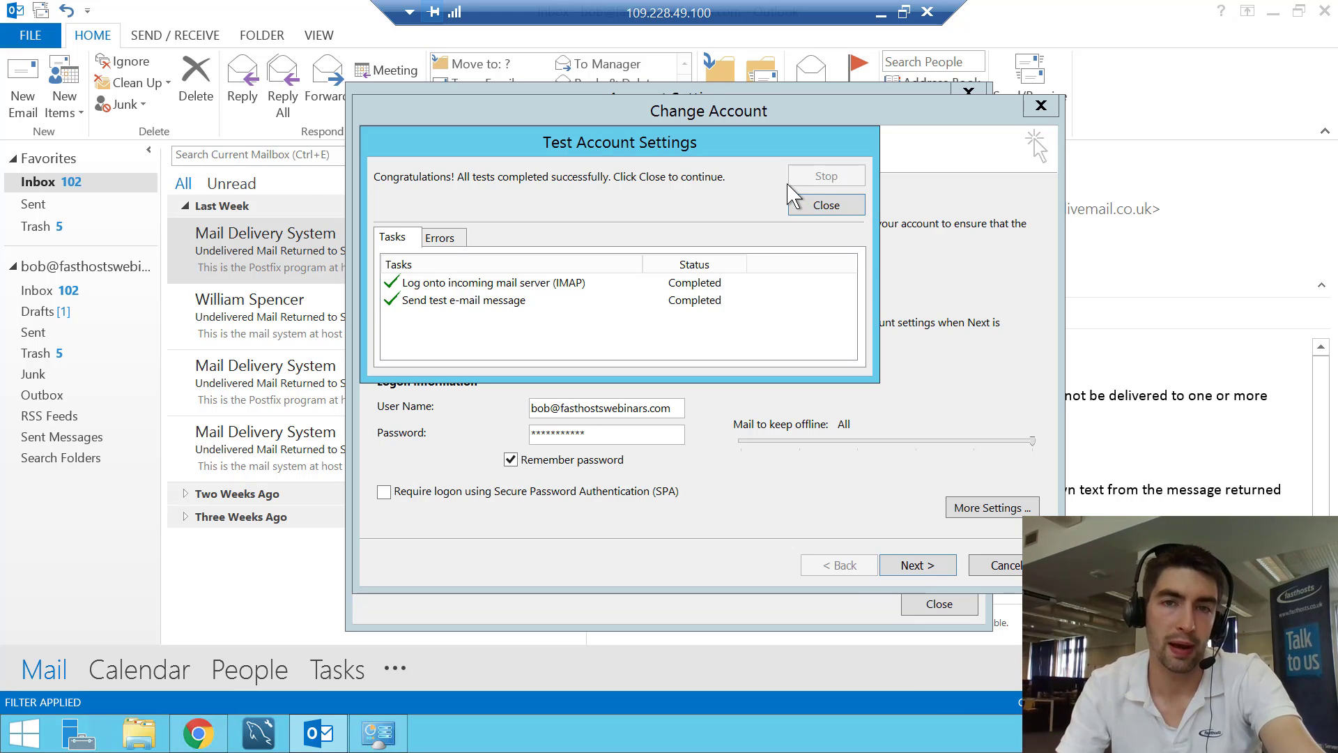
left_click(827, 206)
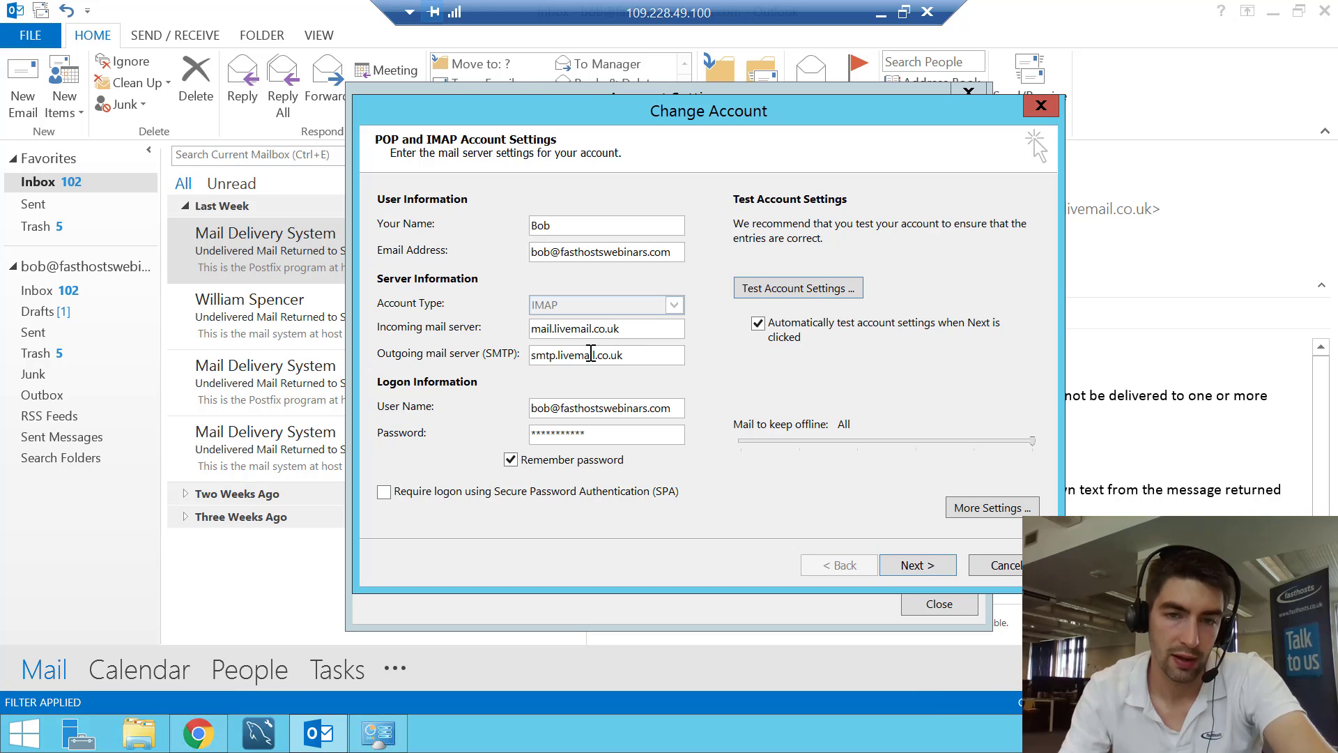
left_click(596, 355)
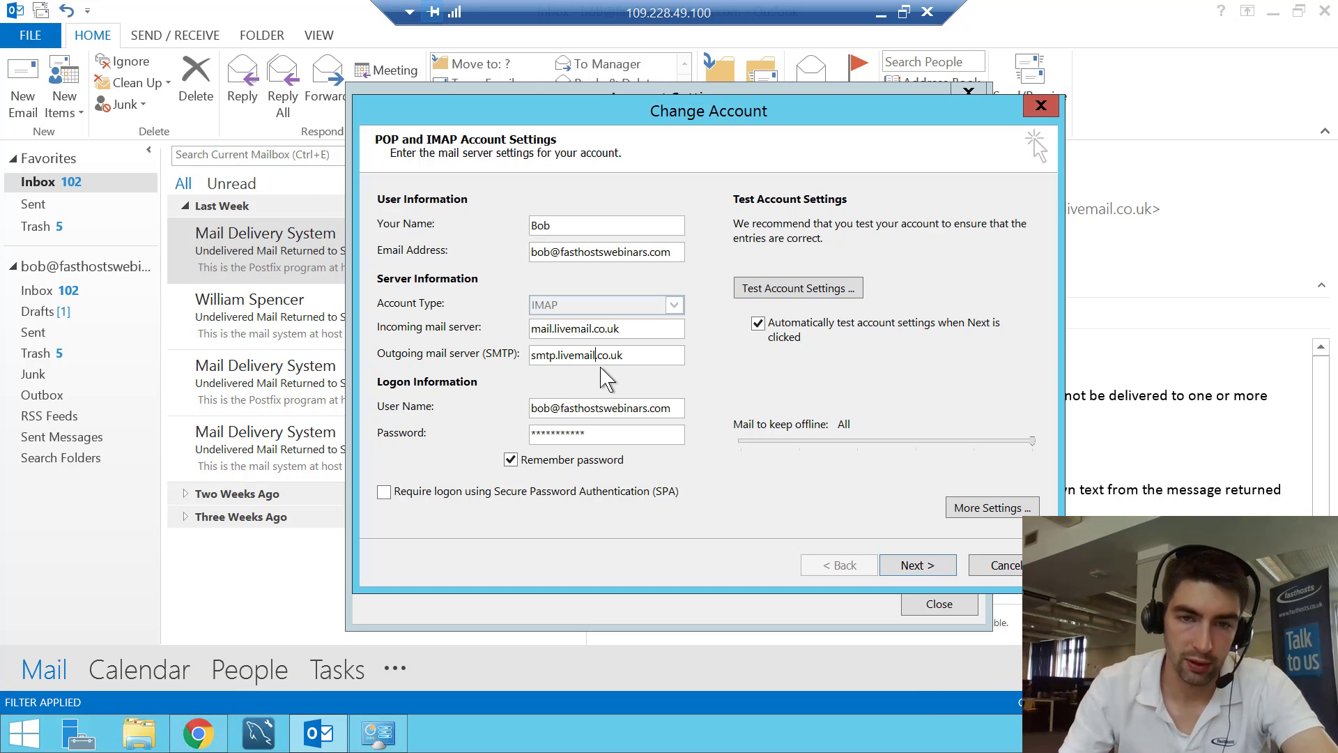
key("BackSpace")
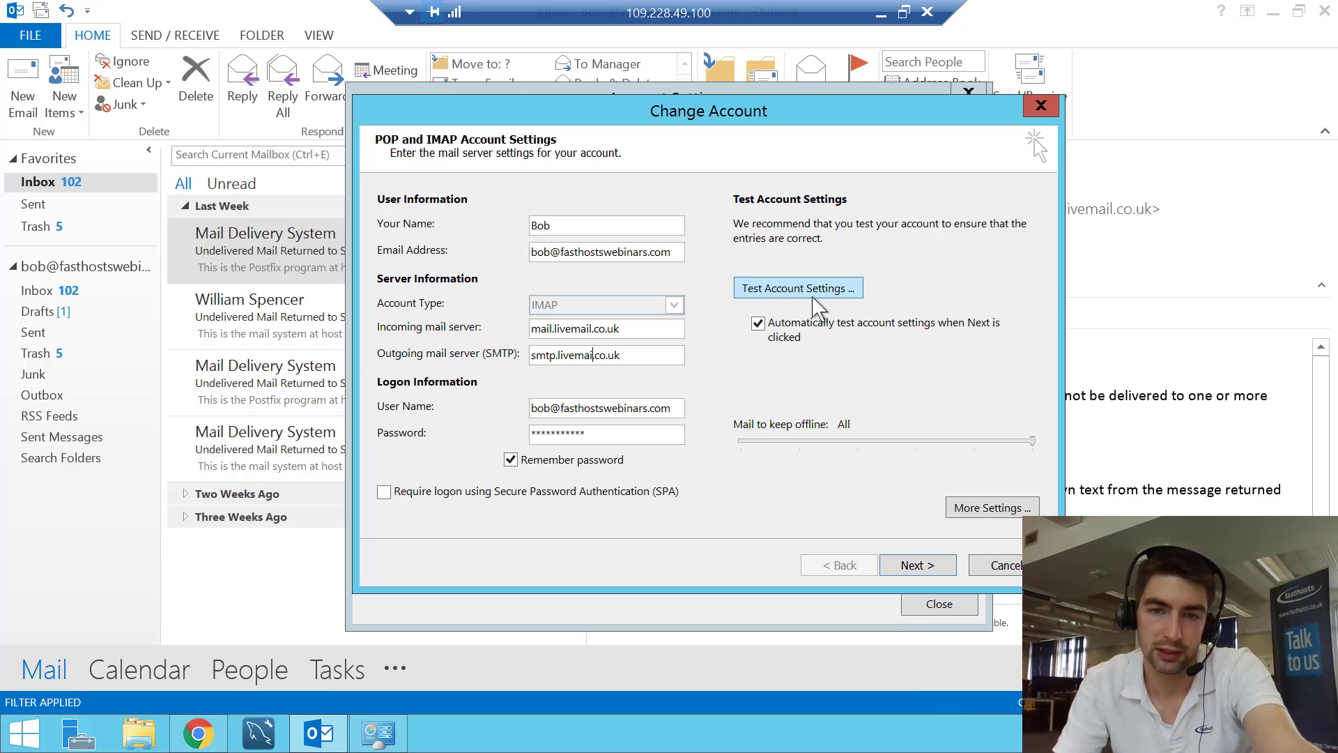
left_click(831, 288)
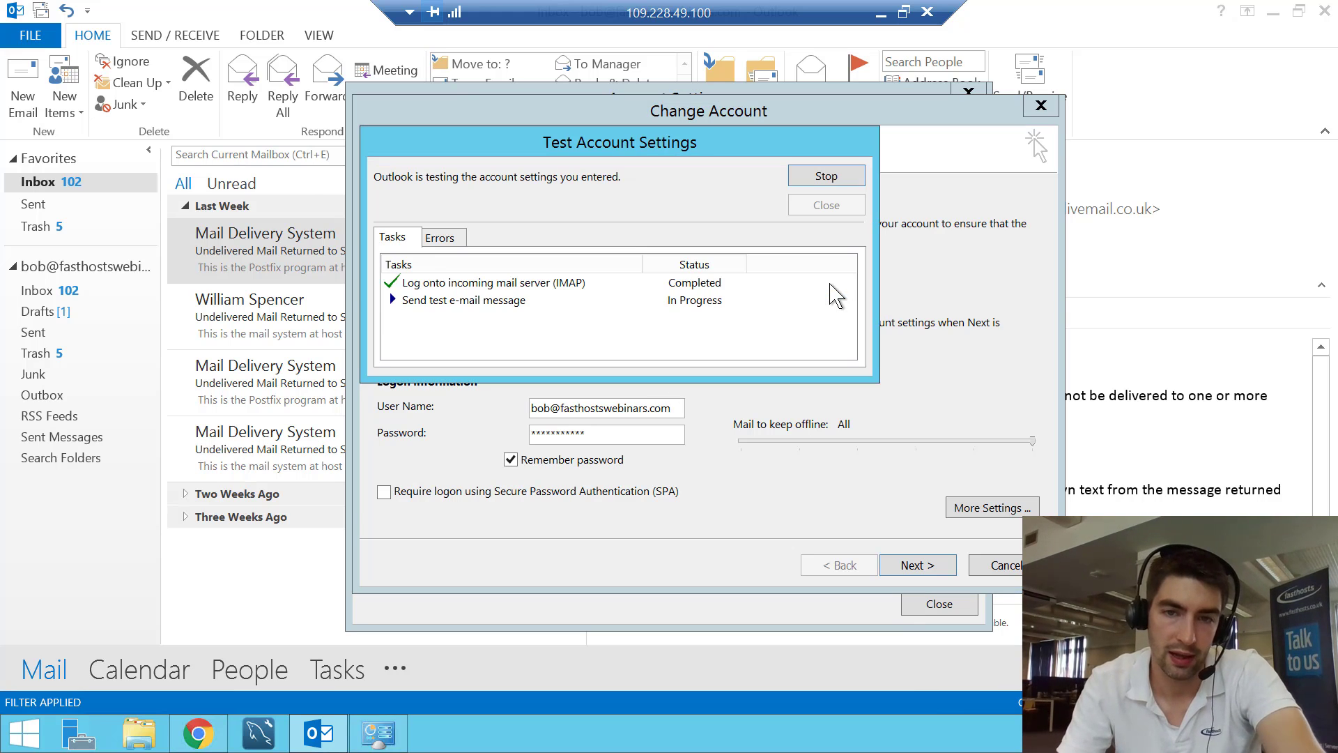
left_click_drag(591, 146, 624, 152)
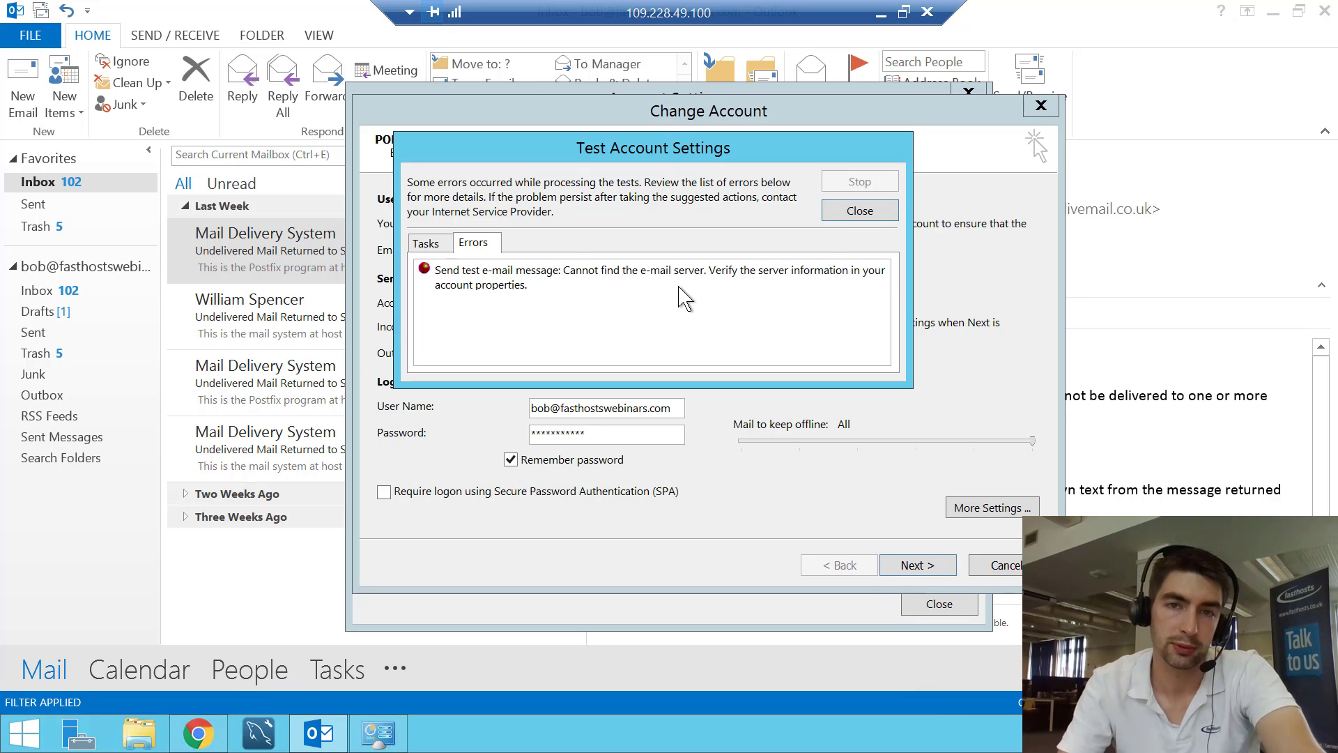
left_click(861, 210)
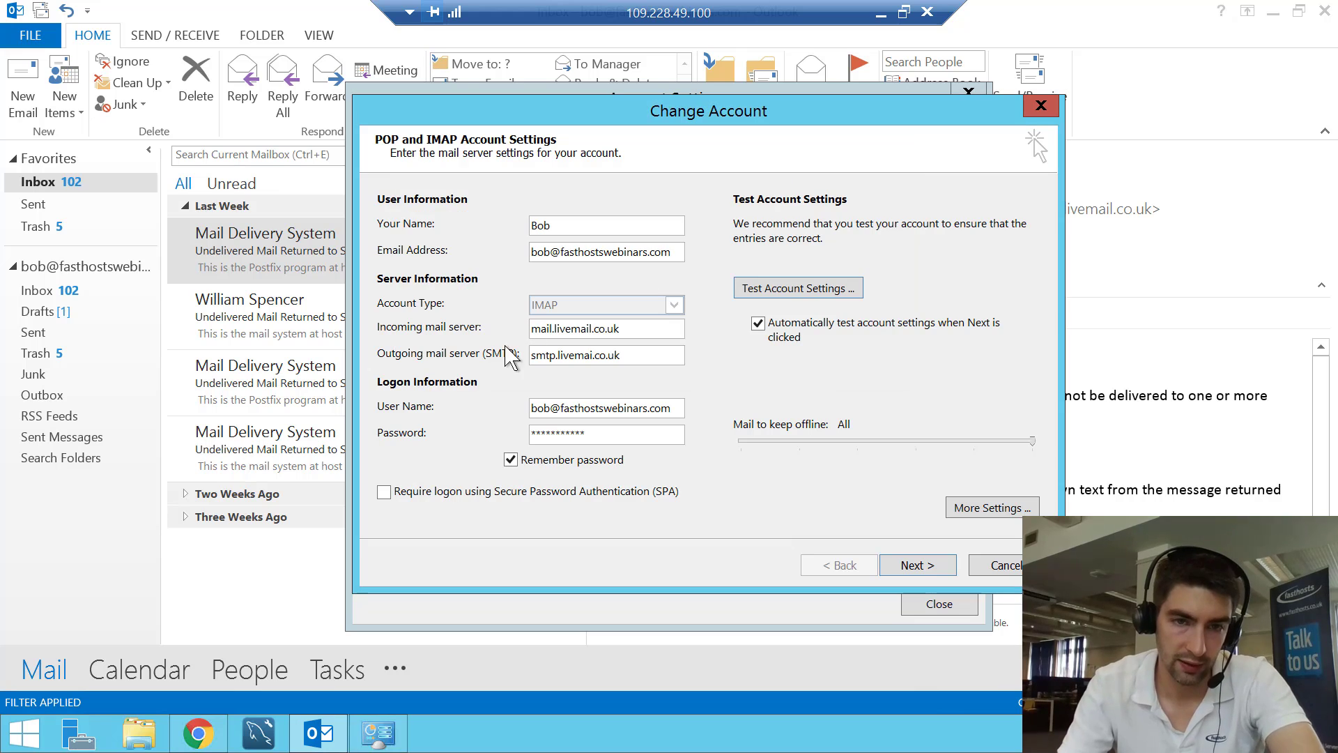
left_click(591, 355)
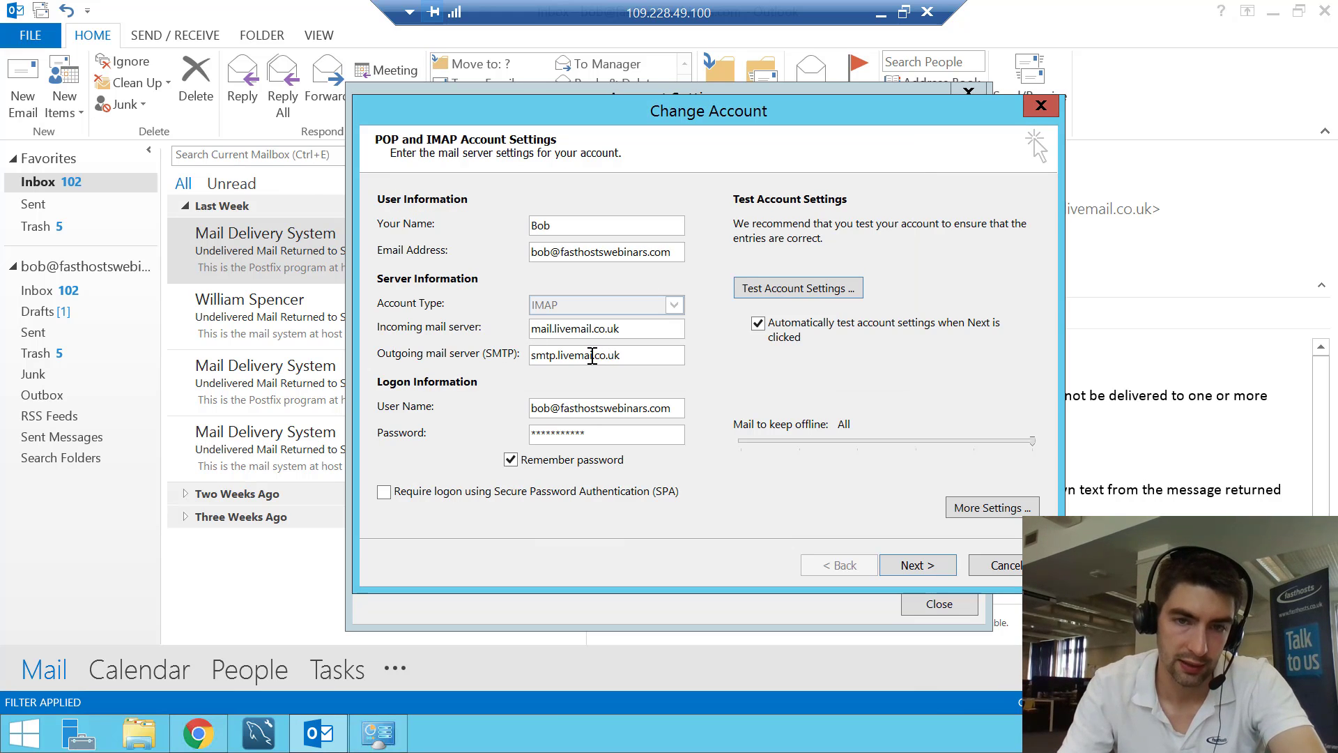
type("l")
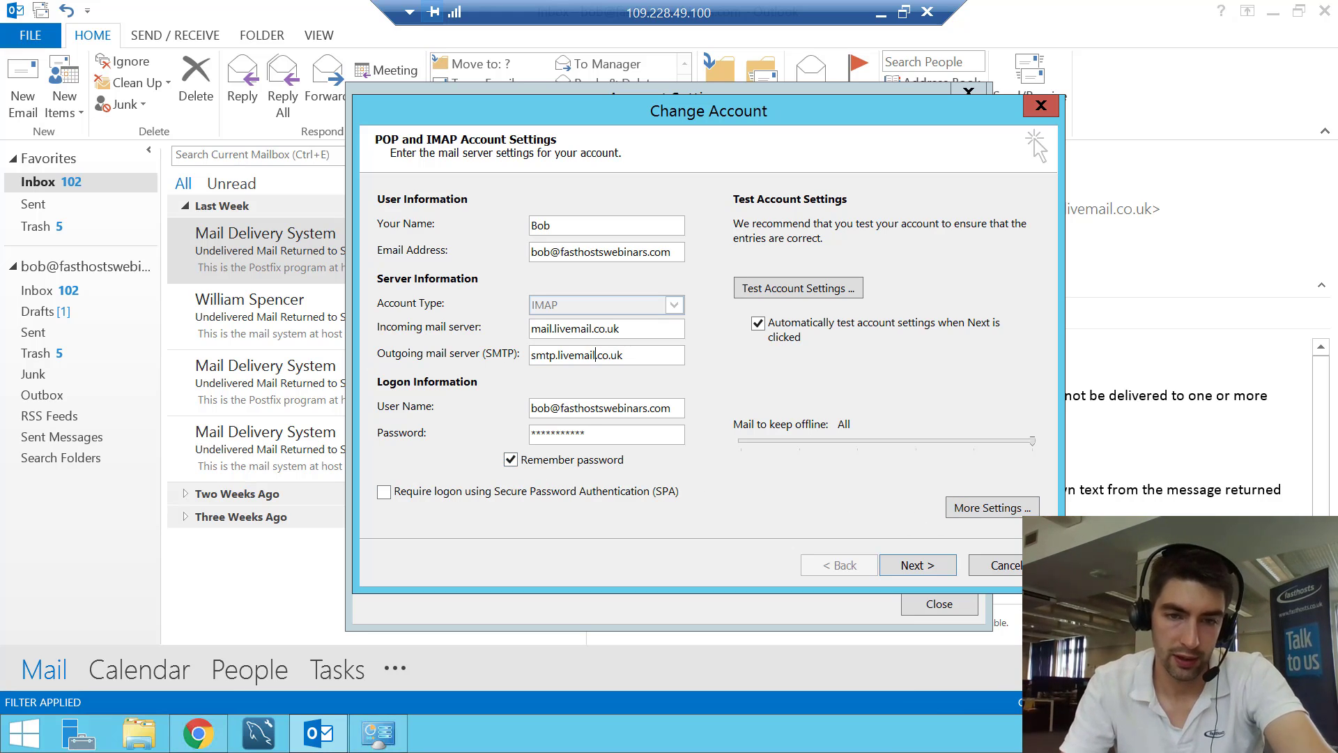
left_click(956, 508)
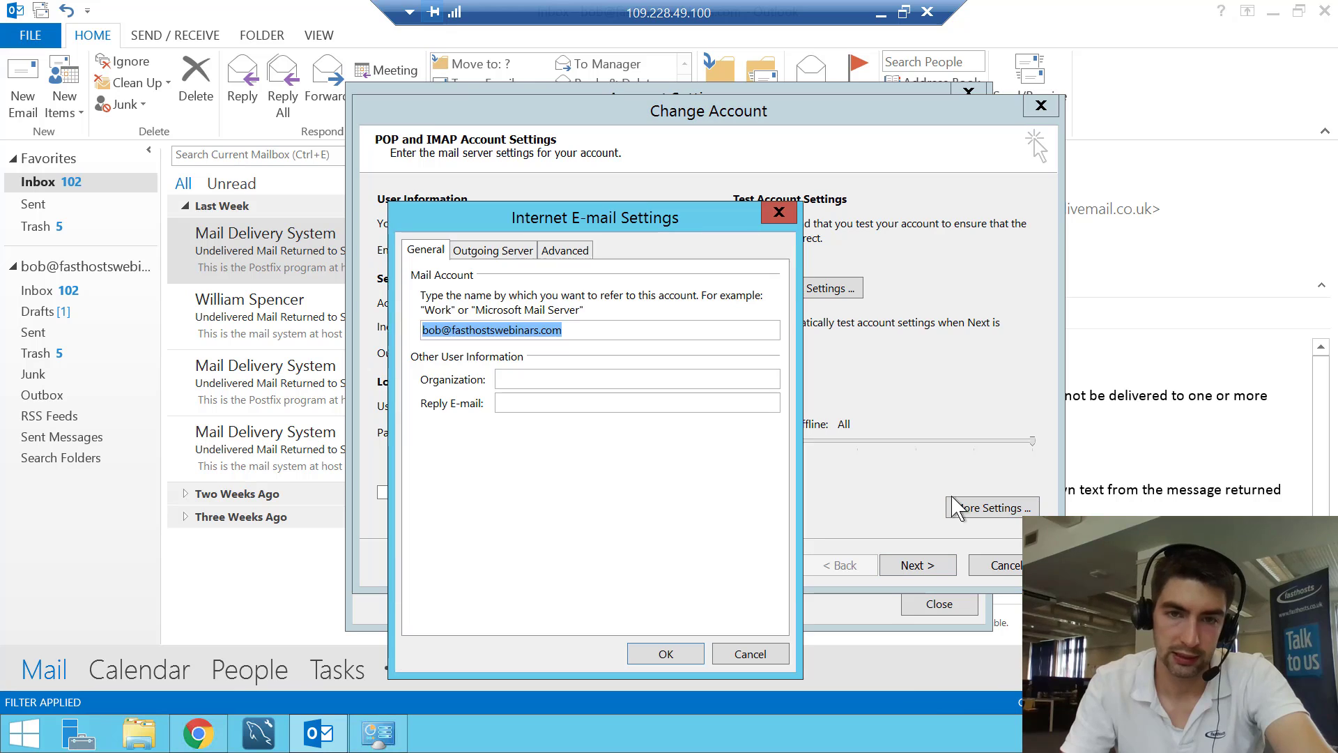
Step: Turn off 'My outgoing server (SMTP) requires authentication' and confirm the change
left_click(507, 251)
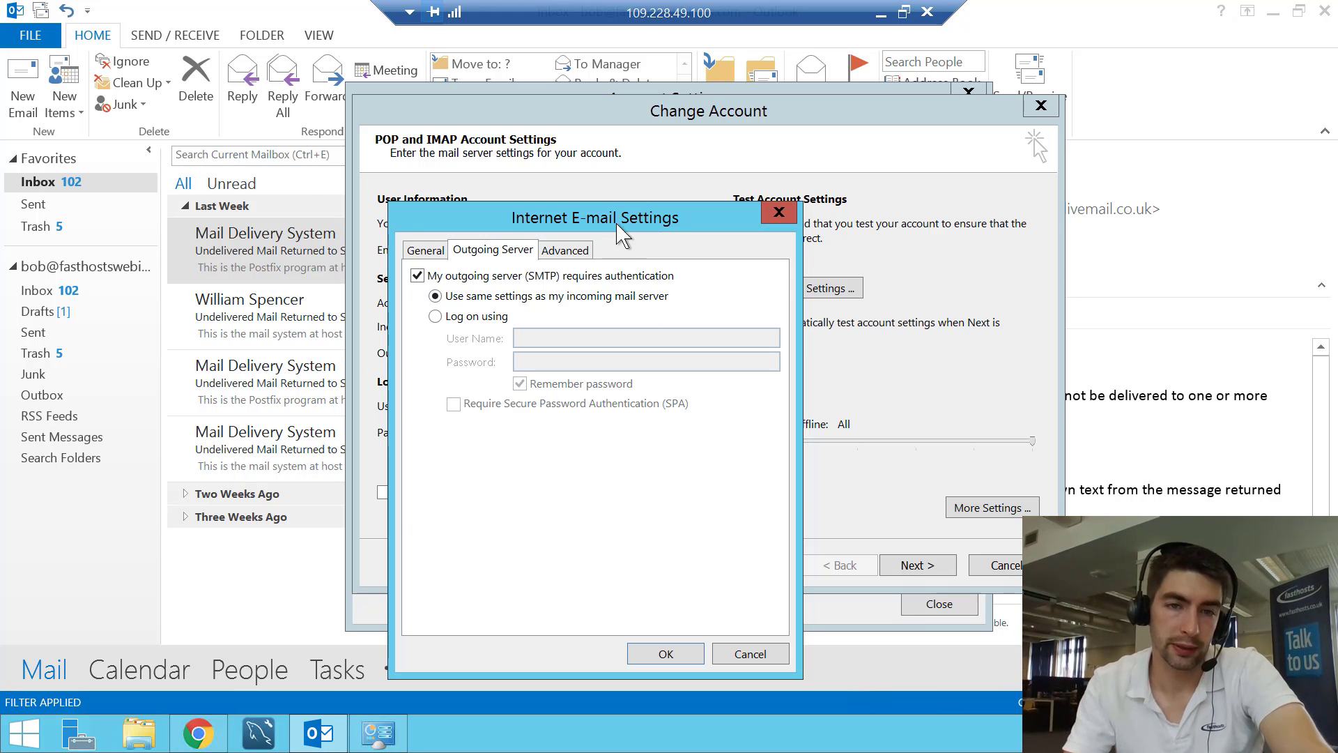
left_click(420, 276)
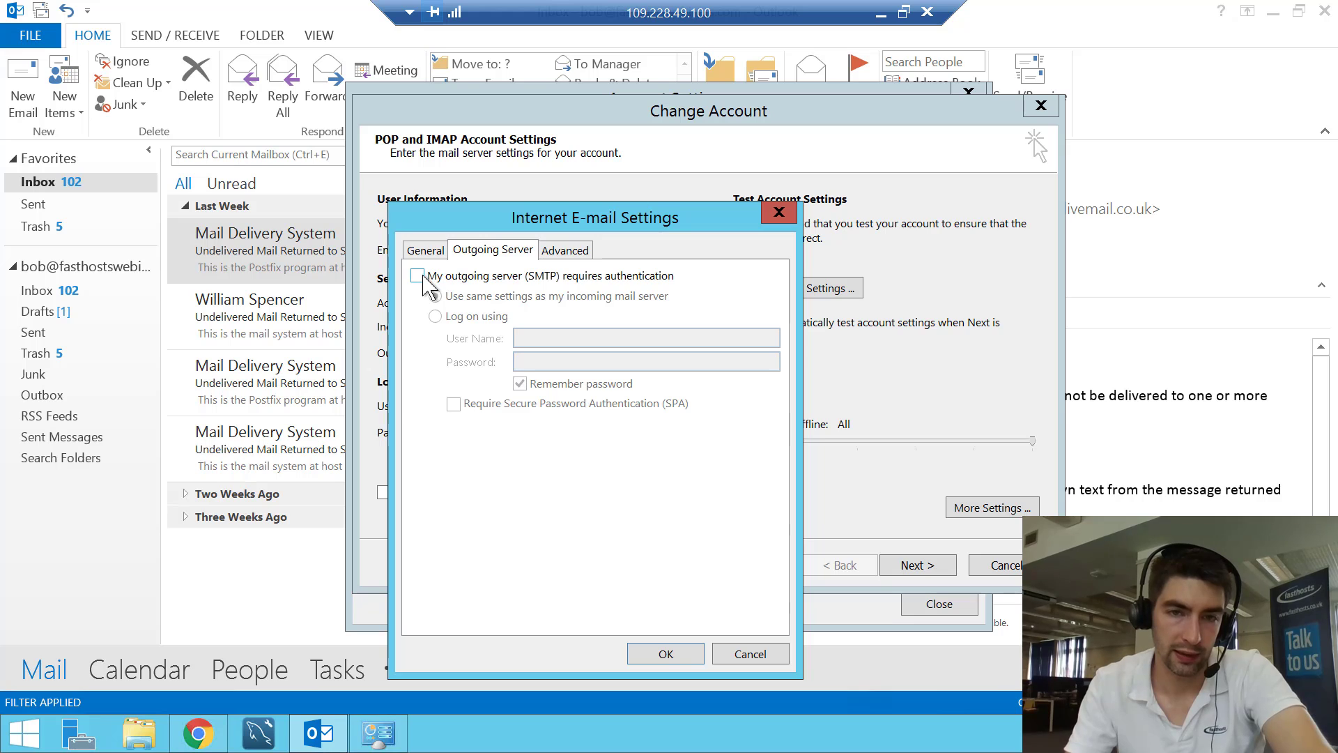
left_click(681, 654)
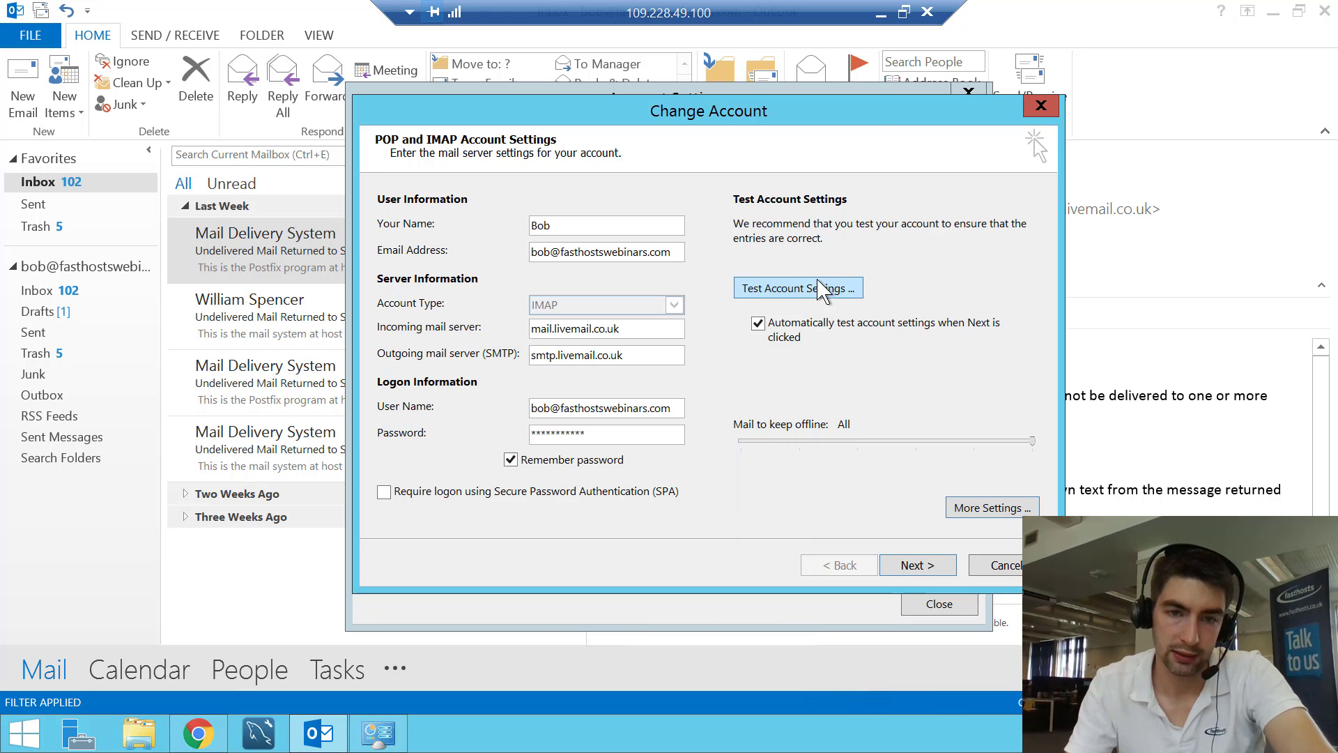
Step: Run the account test and review its failed send task before closing the results
left_click(815, 289)
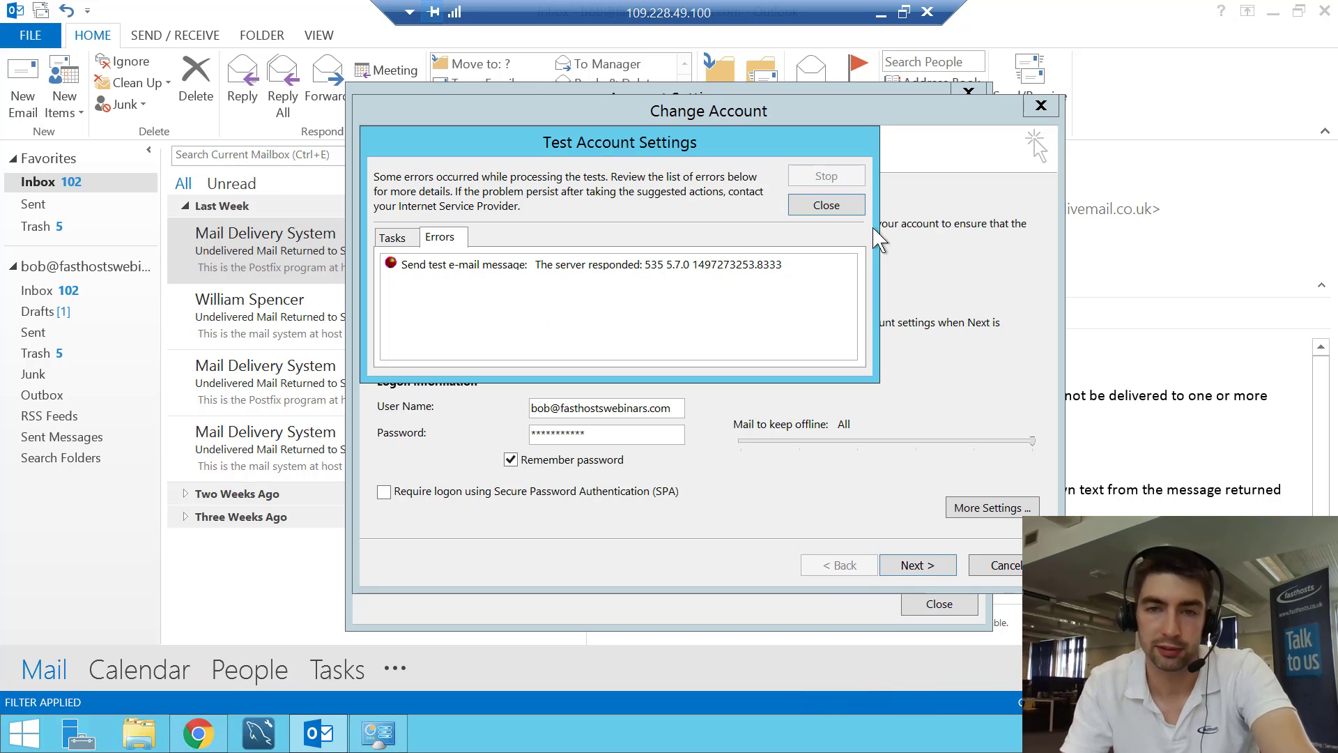
left_click(391, 235)
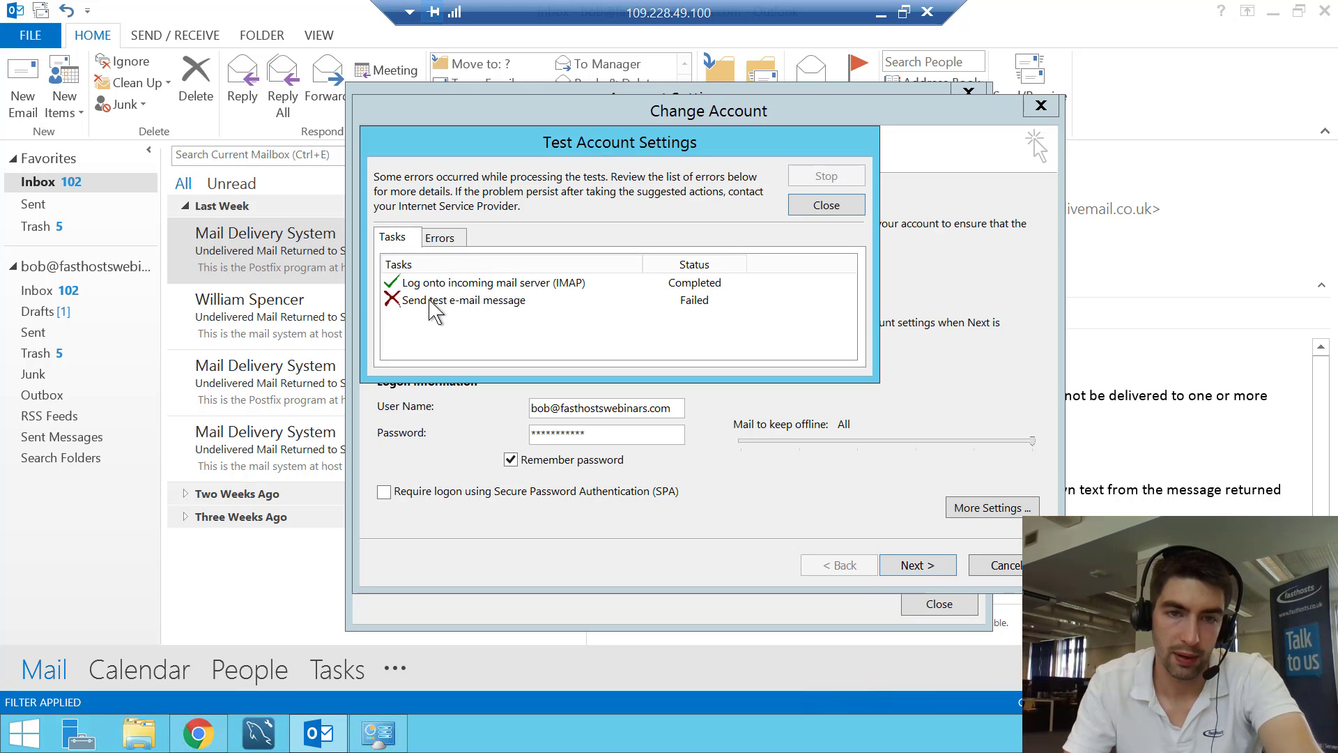
left_click(826, 205)
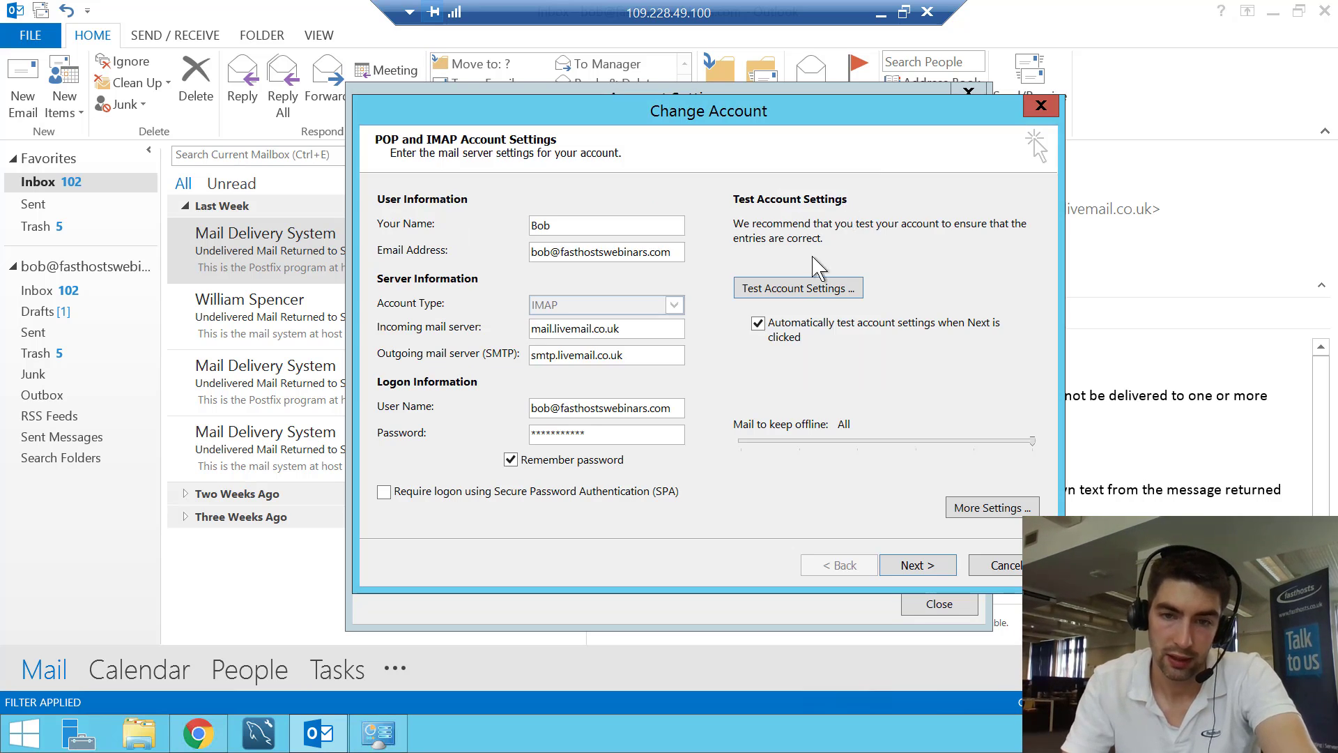
Step: In More Settings, make the outgoing SMTP server require authentication
left_click(993, 508)
left_click(474, 252)
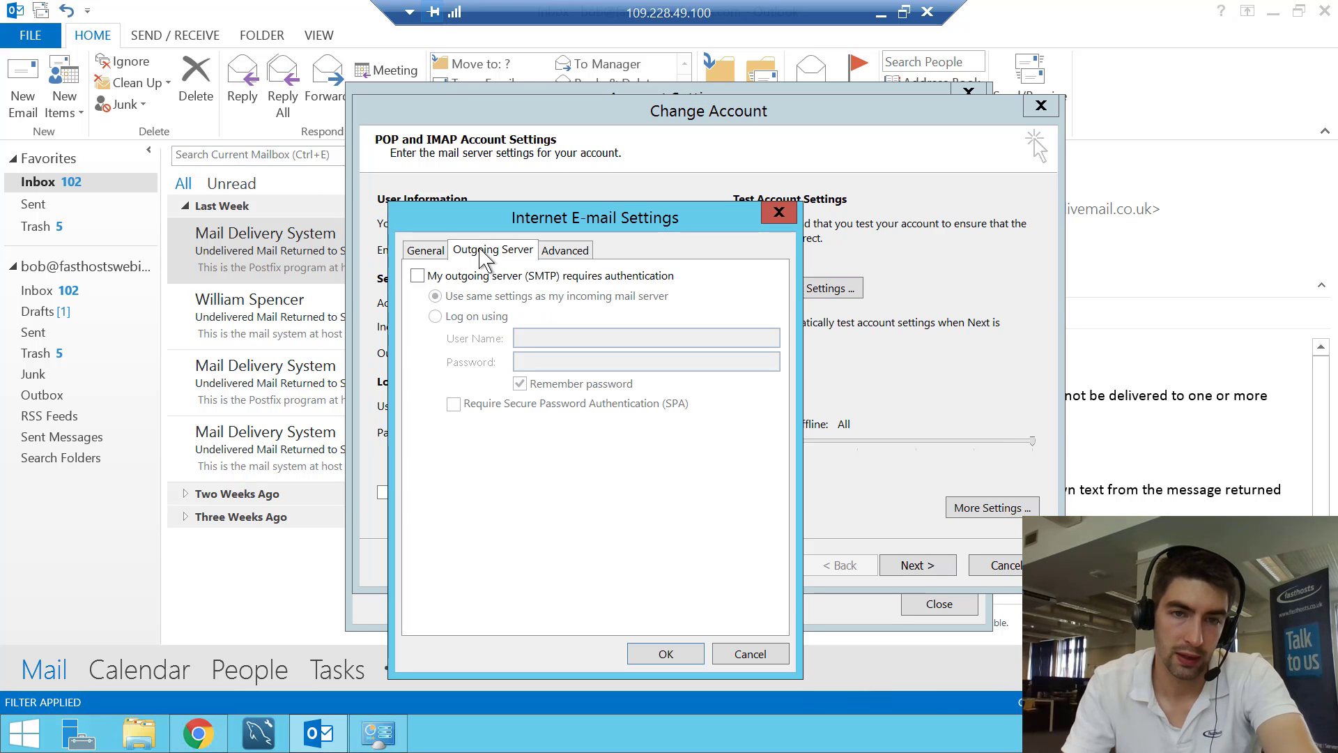
left_click(418, 276)
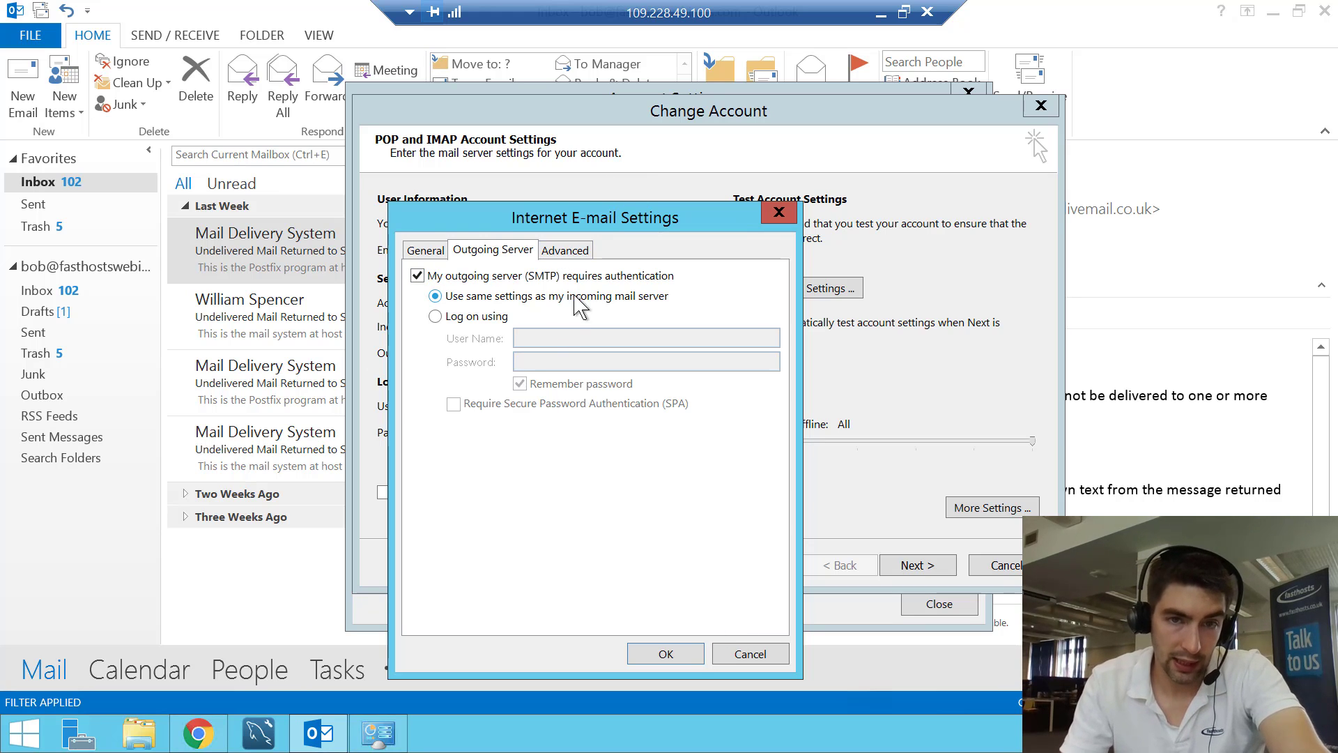
Step: Verify incoming port 993 and outgoing port 465 both use SSL encryption
left_click(573, 251)
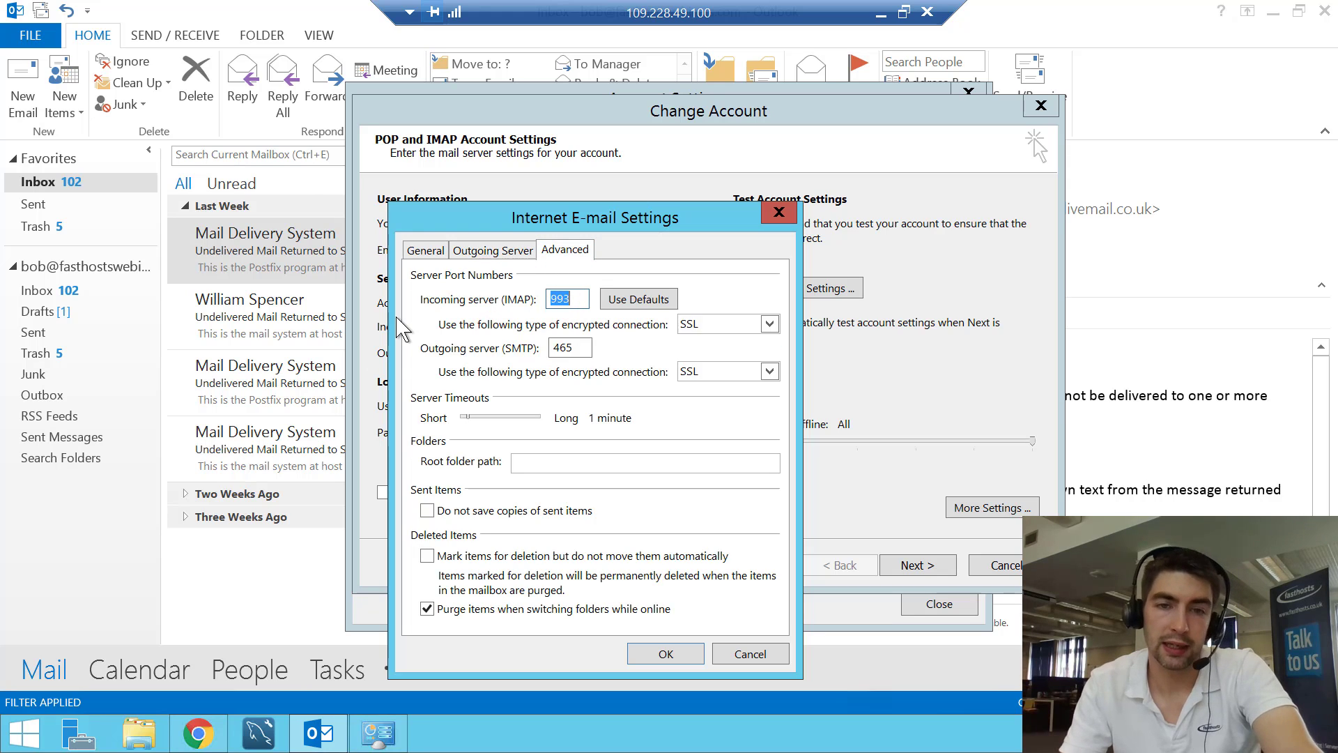
left_click(725, 325)
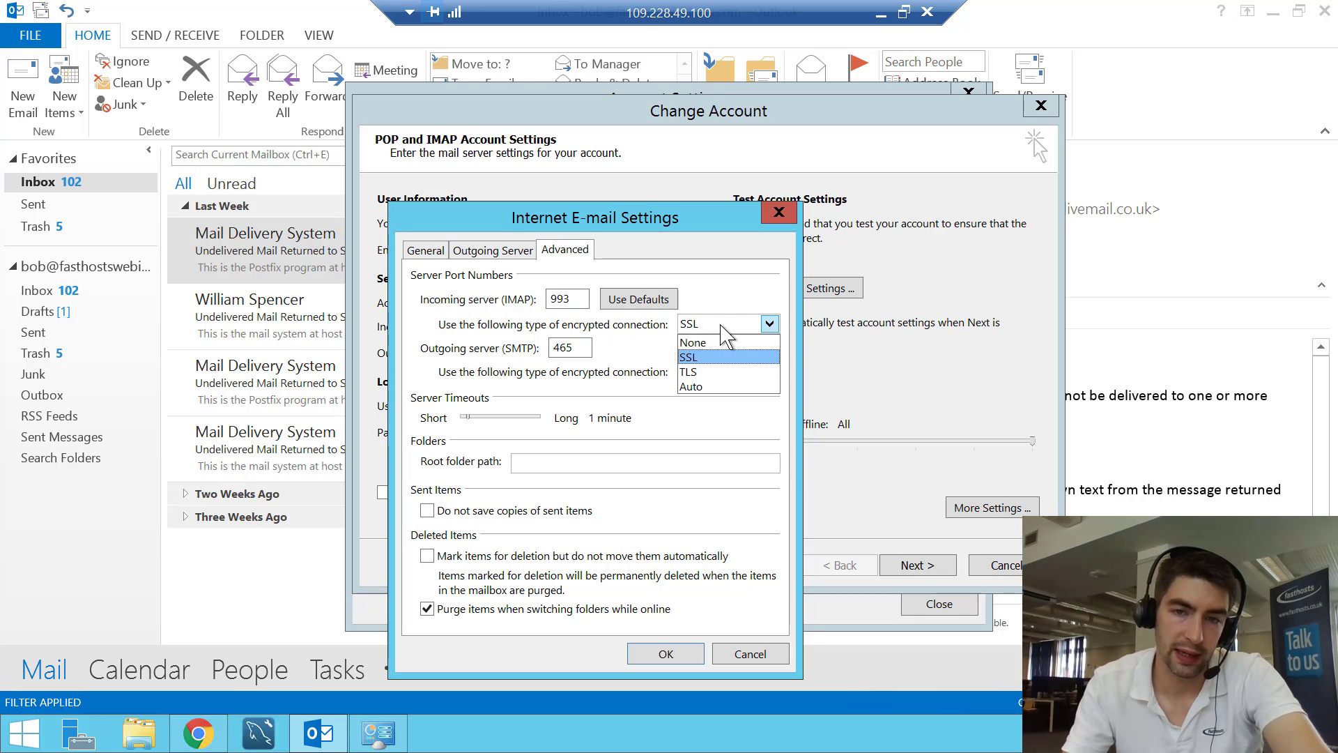
left_click(722, 327)
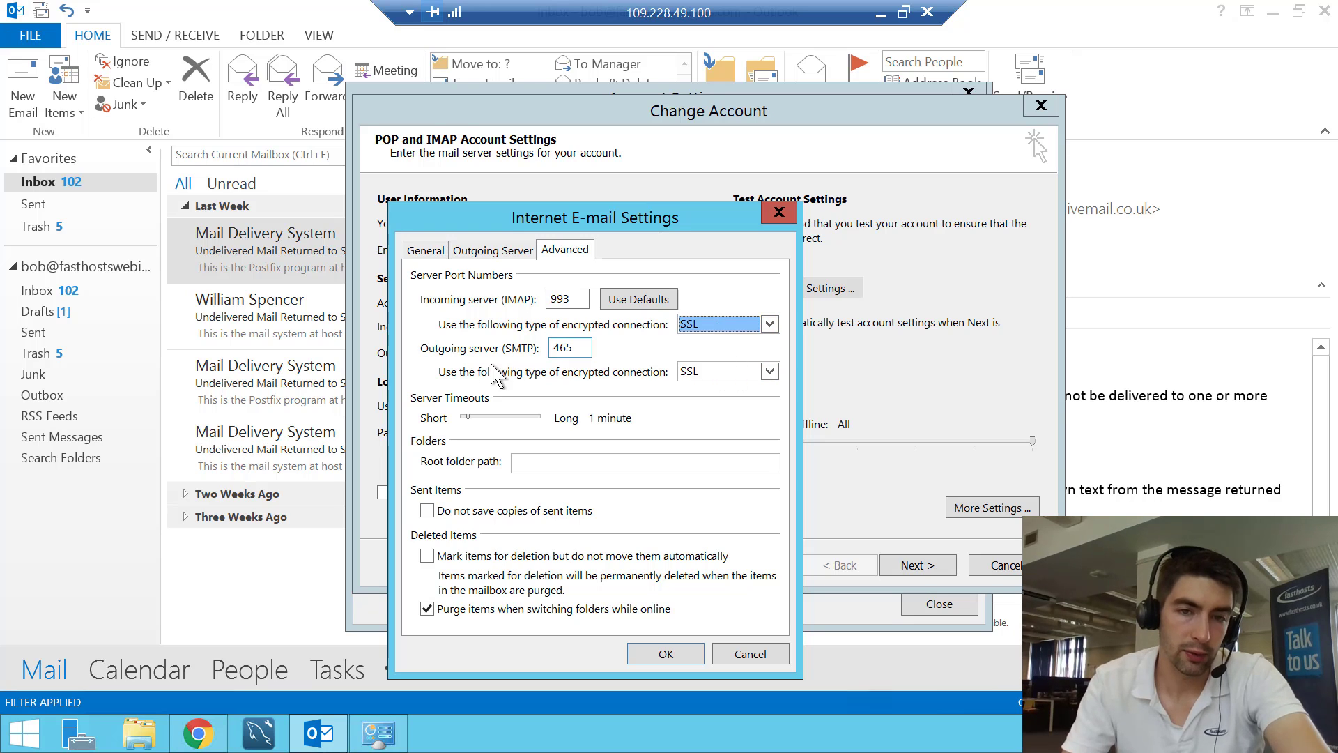
double_click(561, 298)
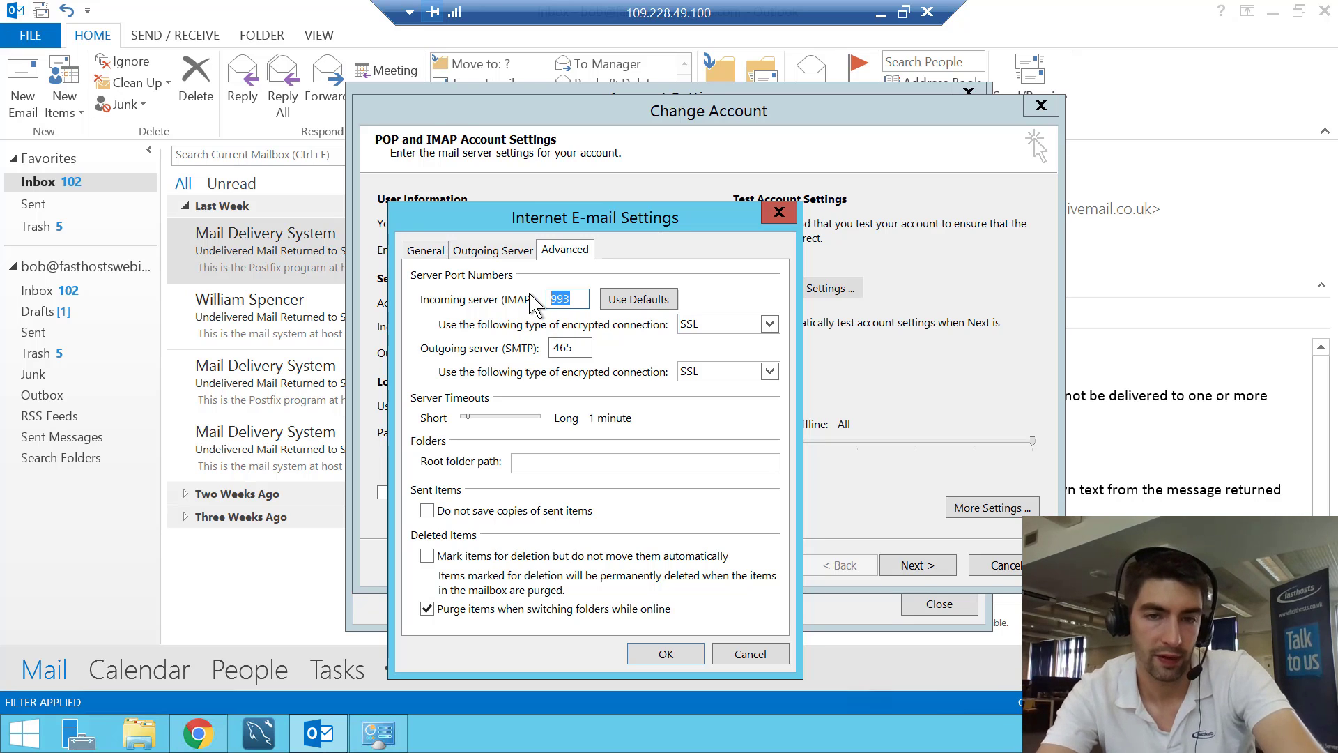
left_click(584, 349)
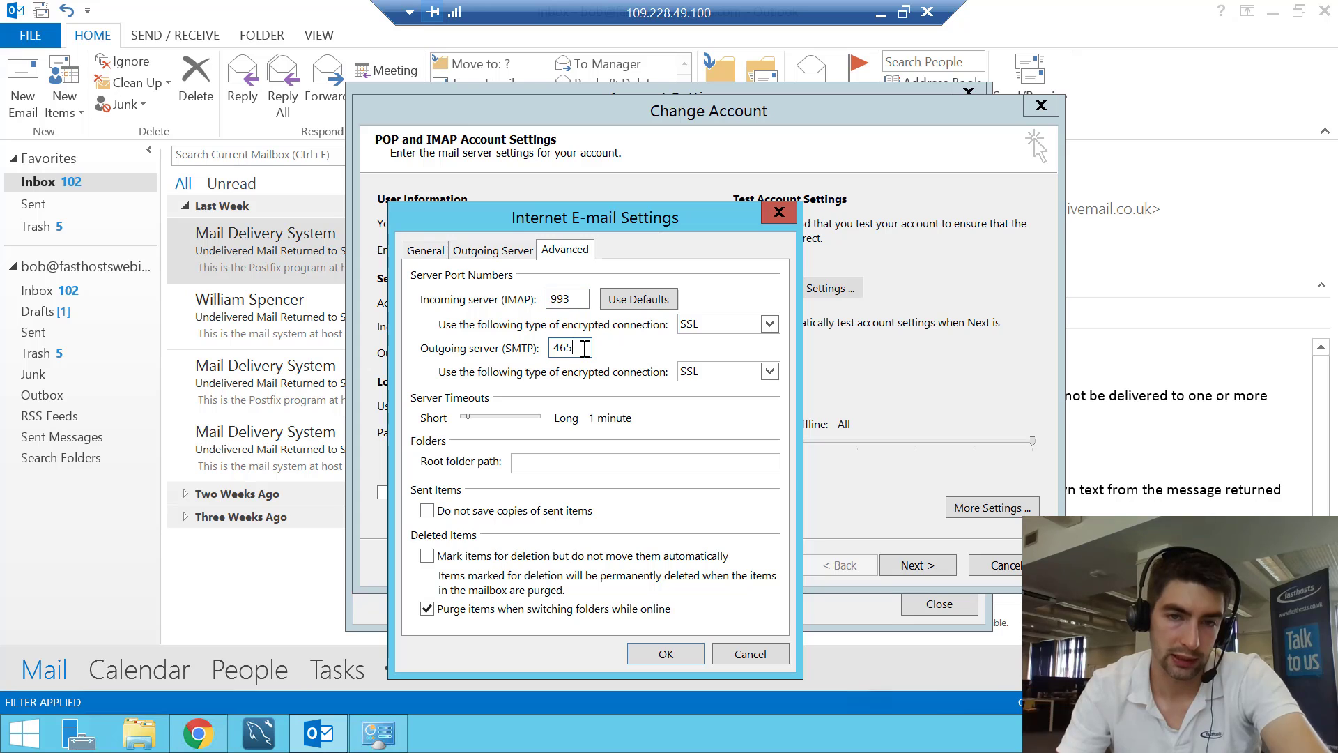
left_click(725, 380)
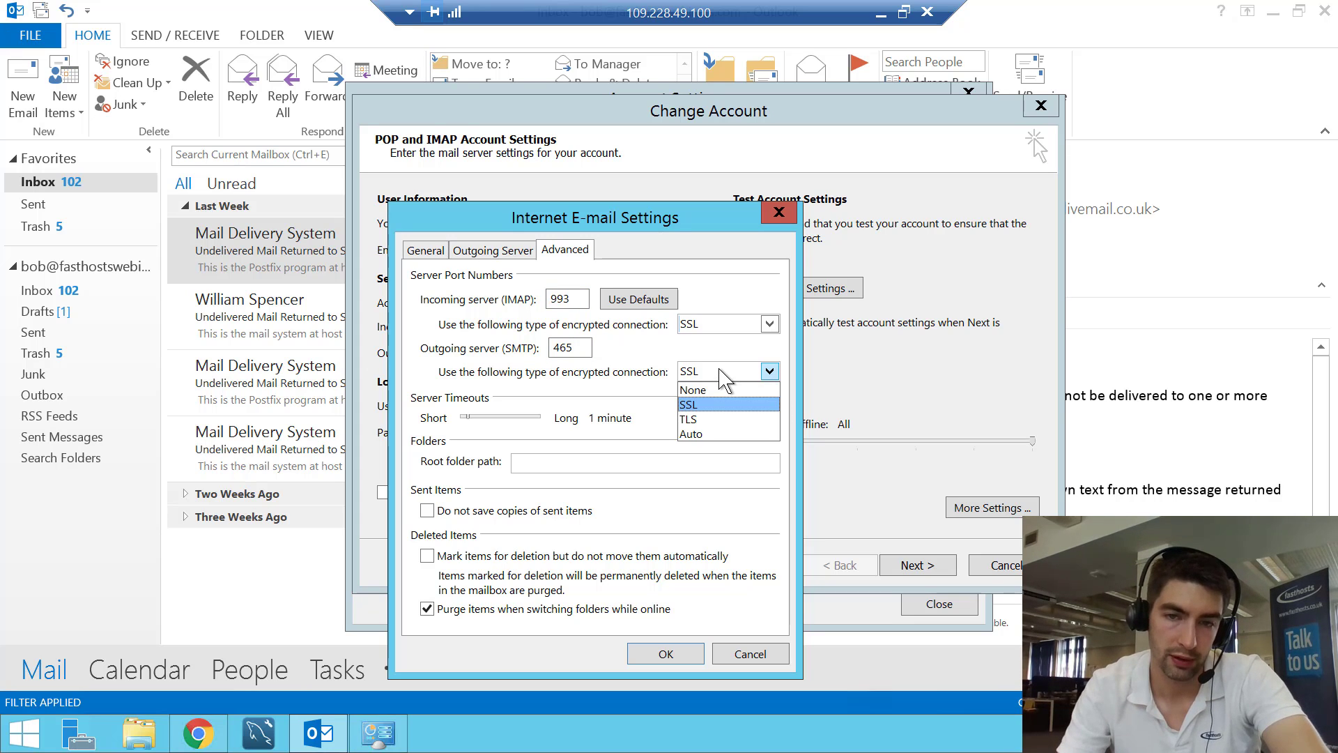
left_click(725, 380)
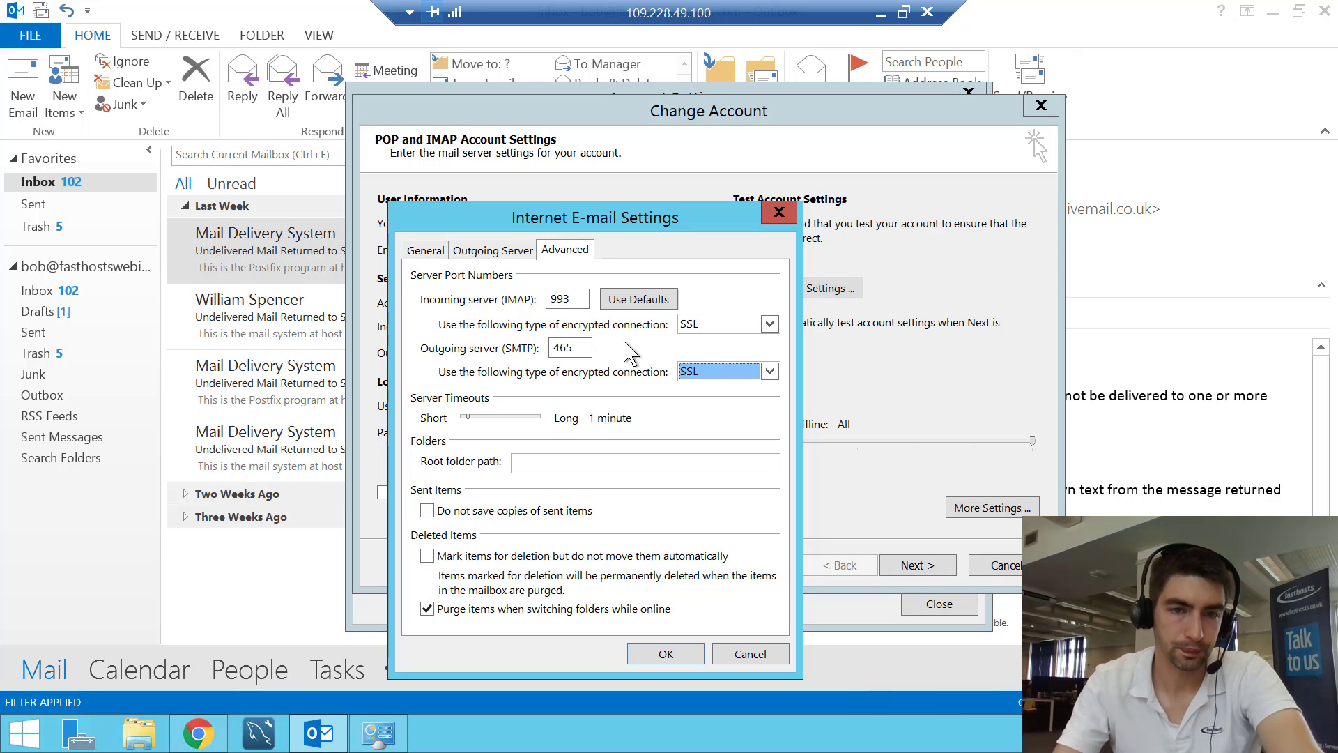
Step: Save the corrected e-mail settings and rerun the account test until both tasks complete
key("Tab")
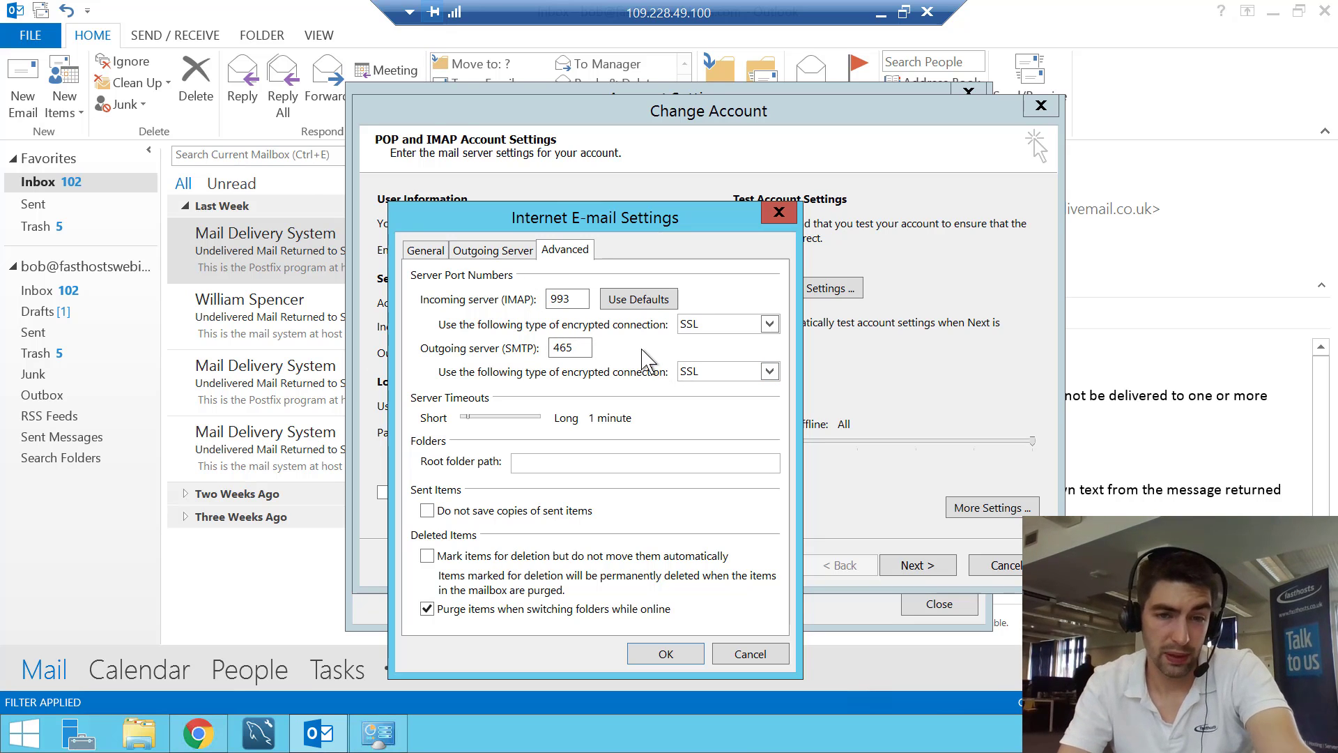
left_click(666, 654)
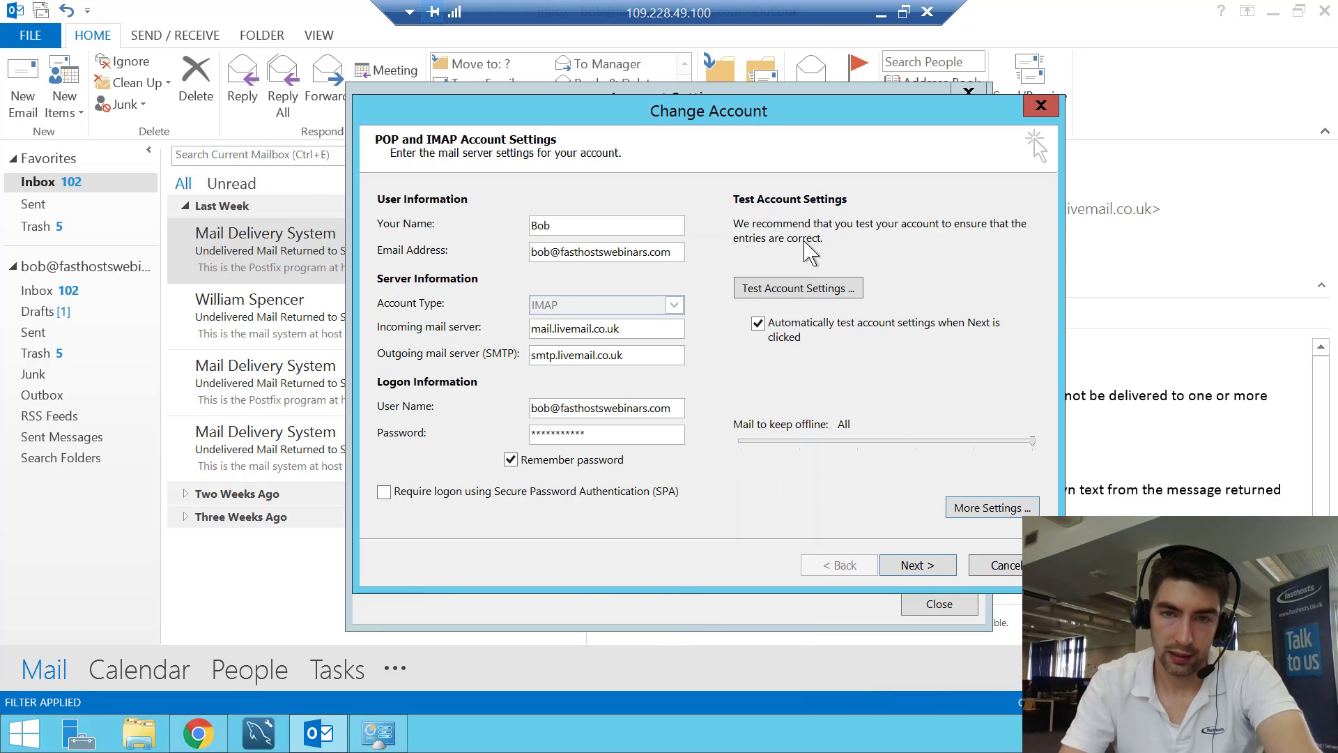
left_click(829, 288)
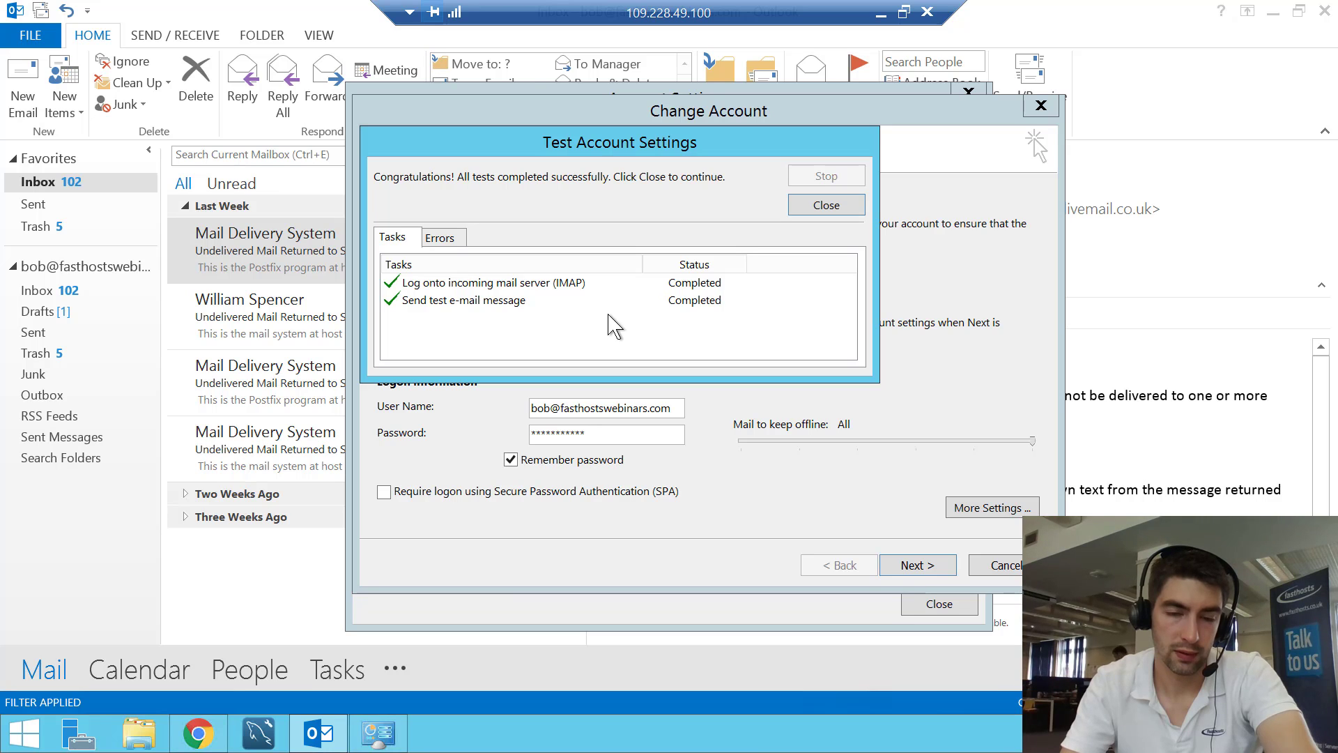
left_click(828, 204)
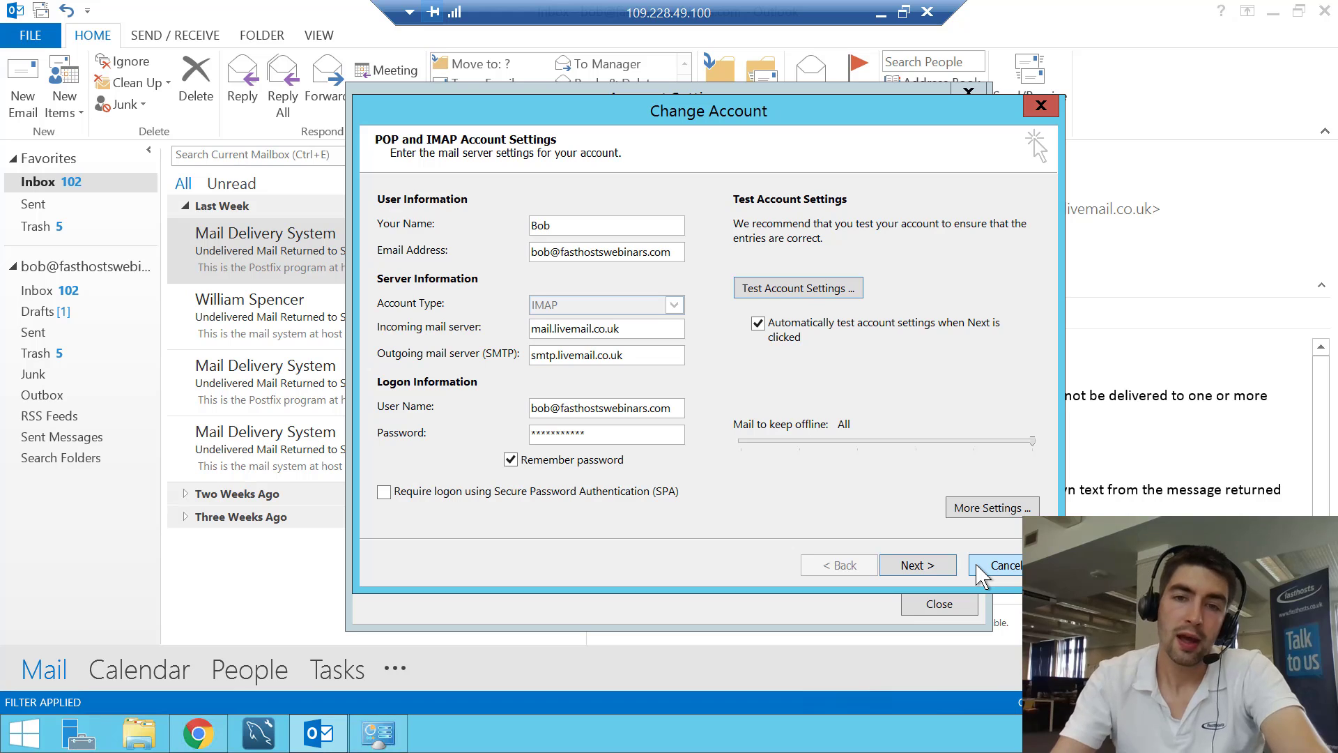